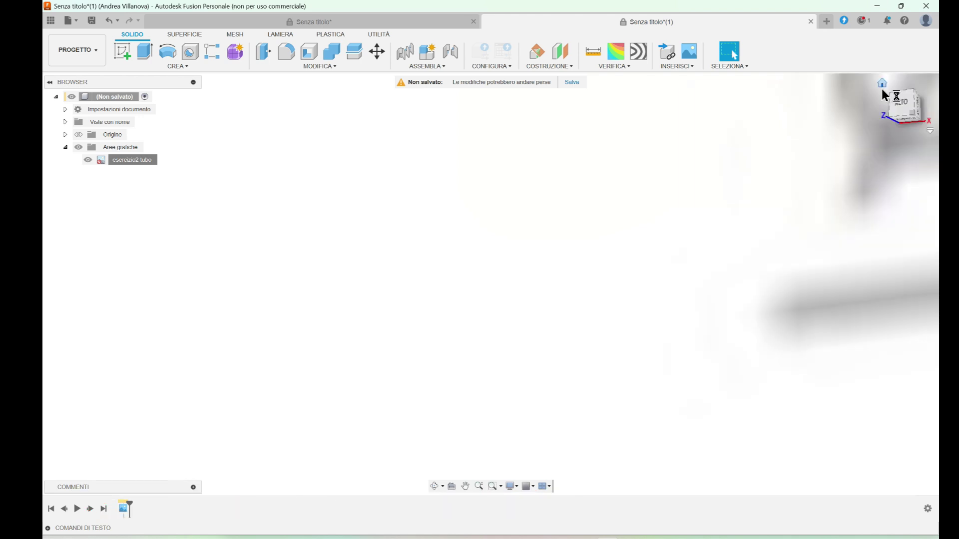
# - Edit the esercizio2 tubo canvas, moving the drawing image down and sideways so it clears the origin
pyautogui.rightClick(124, 162)
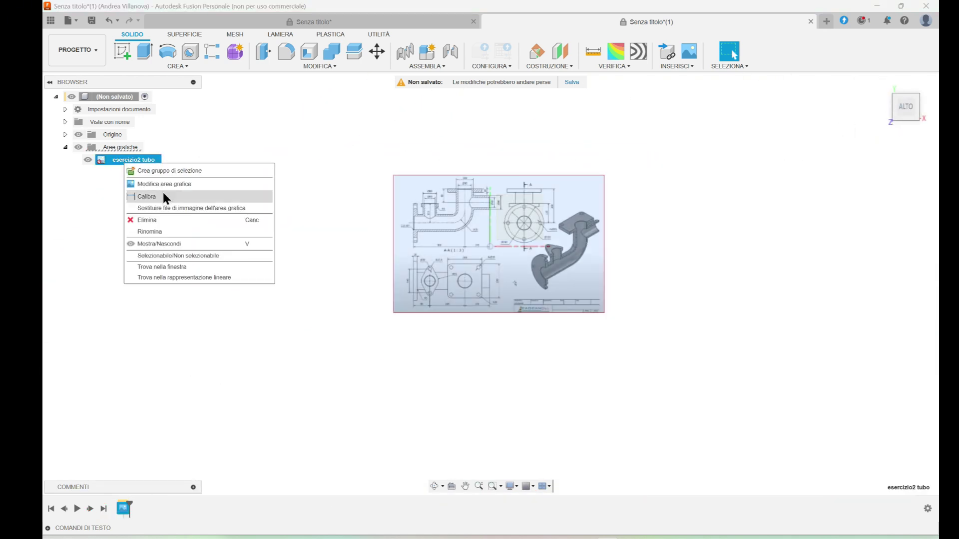
pyautogui.click(167, 184)
pyautogui.click(532, 244)
pyautogui.moveTo(501, 215); pyautogui.dragTo(505, 341)
pyautogui.moveTo(535, 368); pyautogui.dragTo(619, 368)
pyautogui.click(878, 382)
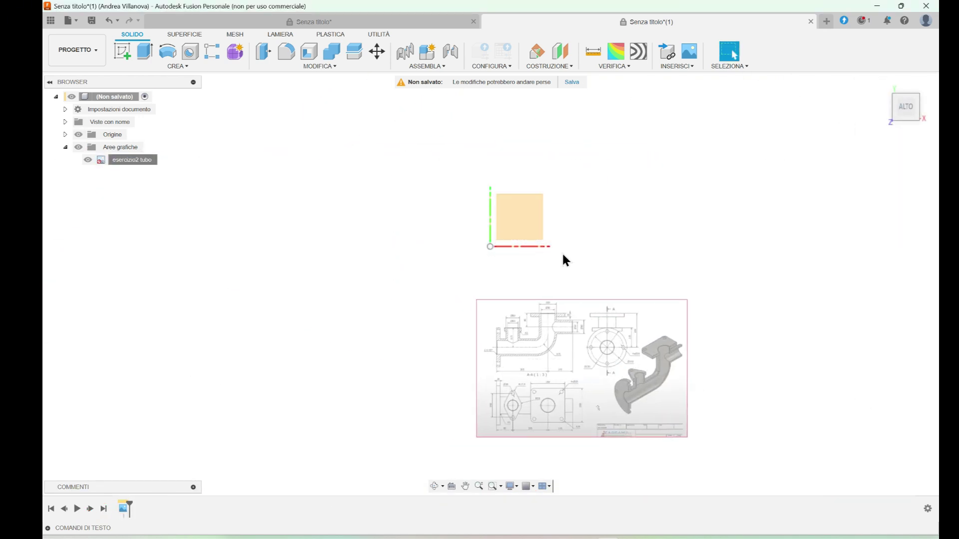
# - Start a sketch on the XY plane and draw a 300 mm horizontal line from the origin
pyautogui.scroll(3, 589, 269)
pyautogui.click(122, 51)
pyautogui.click(414, 184)
pyautogui.moveTo(559, 285); pyautogui.dragTo(463, 177, button='middle')
pyautogui.scroll(4, 441, 339)
pyautogui.scroll(1, 442, 347)
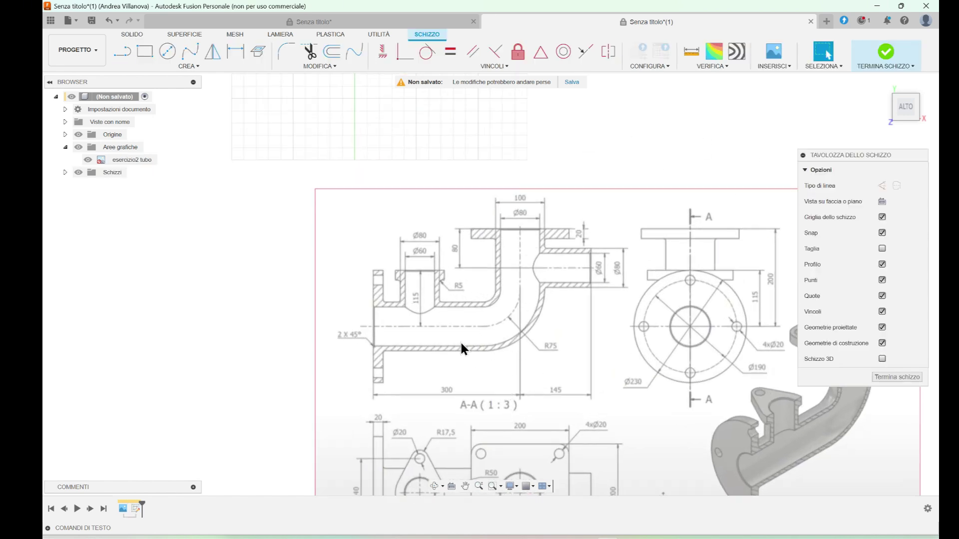
pyautogui.press('l')
pyautogui.scroll(-5, 570, 347)
pyautogui.click(392, 226)
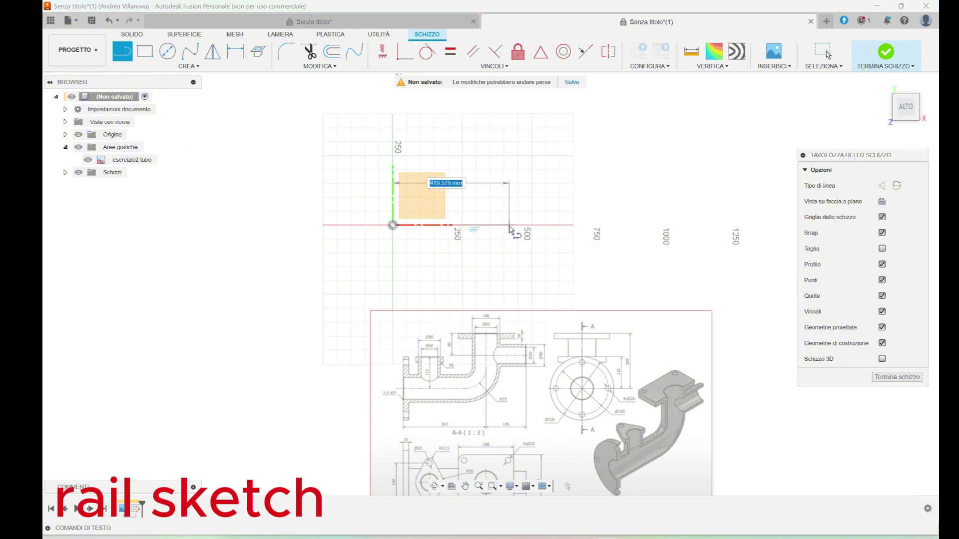
pyautogui.write('300')
pyautogui.press('Return')
# - Draw a 200 mm vertical line upward from the far end of the horizontal line
pyautogui.scroll(2, 493, 230)
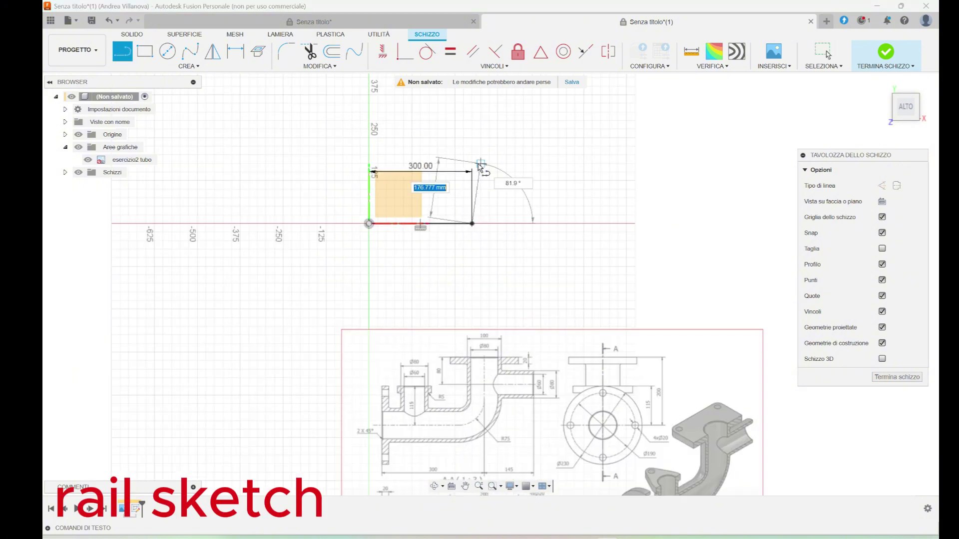
pyautogui.write('200')
pyautogui.press('Return')
pyautogui.press('Escape')
pyautogui.scroll(3, 544, 355)
pyautogui.scroll(-3, 504, 280)
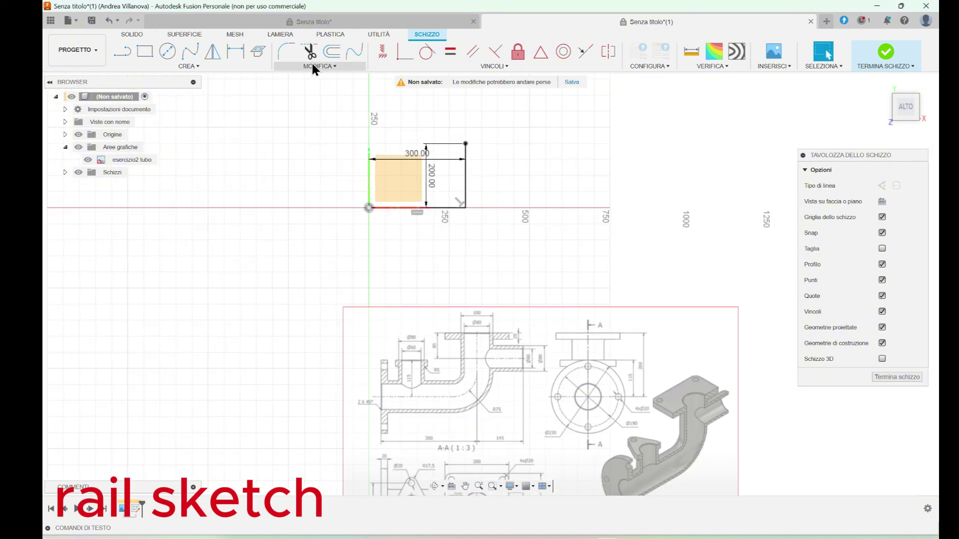
# - Fillet the corner of the path with a 75 mm radius and convert the whole chain to construction lines, finishing the sketch
pyautogui.press('Return')
pyautogui.scroll(3, 483, 215)
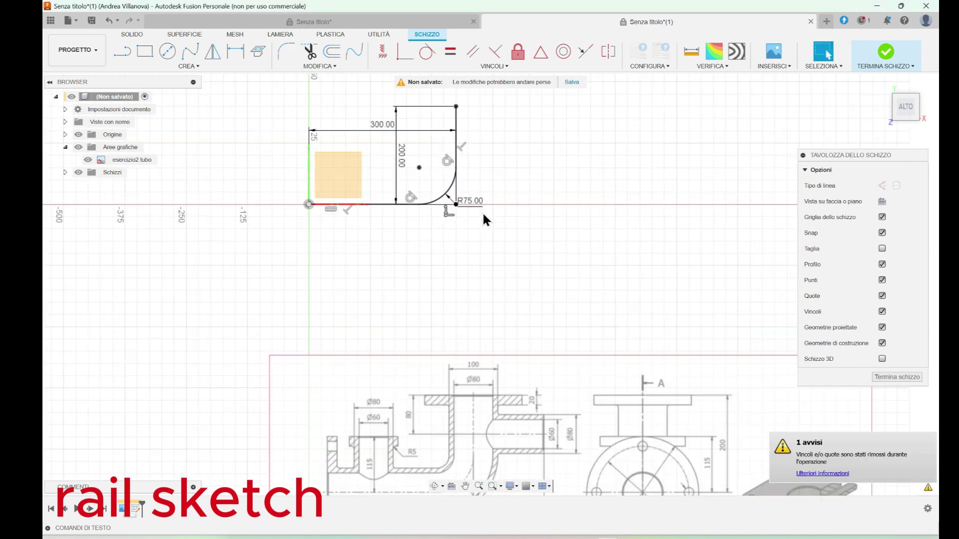
pyautogui.scroll(-2, 435, 195)
pyautogui.click(436, 195)
pyautogui.doubleClick(436, 195)
pyautogui.press('x')
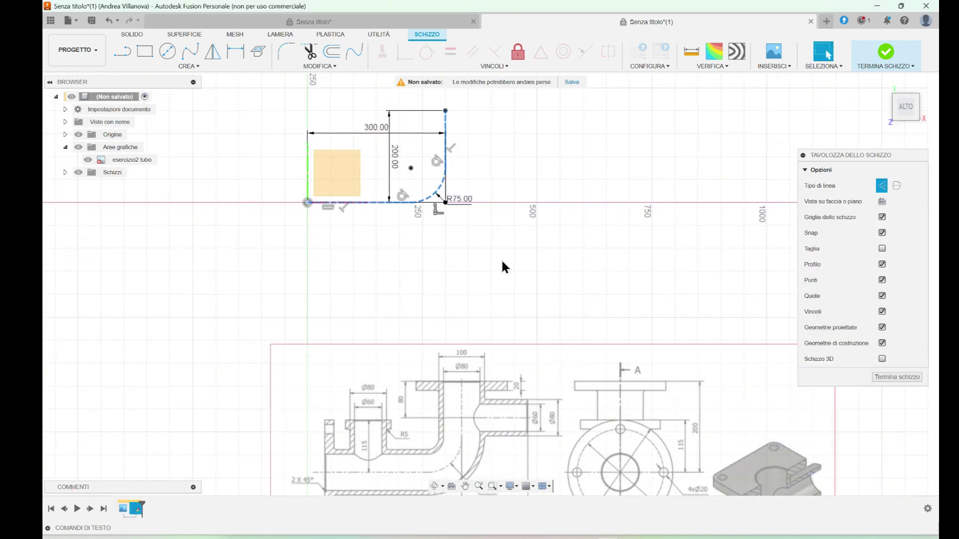
pyautogui.click(502, 260)
pyautogui.scroll(1, 491, 318)
pyautogui.moveTo(491, 318); pyautogui.dragTo(506, 198, button='middle')
pyautogui.scroll(-2, 555, 322)
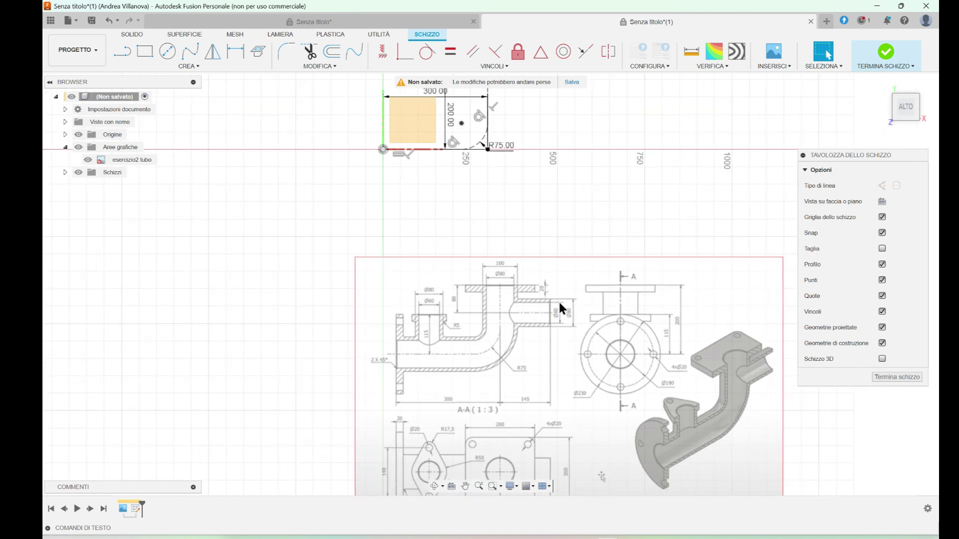
pyautogui.scroll(-1, 467, 243)
pyautogui.keyDown('shift'); pyautogui.moveTo(468, 243); pyautogui.dragTo(475, 273, button='middle'); pyautogui.keyUp('shift')
pyautogui.scroll(-1, 473, 270)
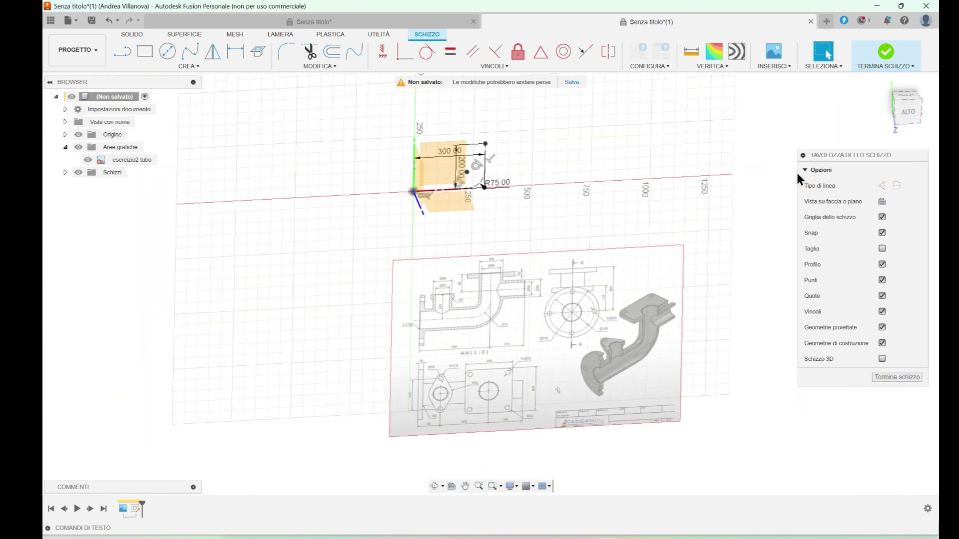
pyautogui.click(886, 52)
# - Sketch a 100 mm diameter circle centred on the origin on the YZ plane, at the start of the path
pyautogui.keyDown('shift'); pyautogui.moveTo(424, 175); pyautogui.dragTo(453, 181, button='middle'); pyautogui.keyUp('shift')
pyautogui.click(123, 55)
pyautogui.moveTo(469, 255)
pyautogui.keyDown('shift'); pyautogui.mouseDown(button='middle')
pyautogui.moveTo(486, 272)
pyautogui.moveTo(552, 229)
pyautogui.moveTo(460, 254)
pyautogui.mouseUp(button='middle'); pyautogui.keyUp('shift')
pyautogui.scroll(4, 455, 254)
pyautogui.moveTo(331, 340); pyautogui.dragTo(320, 318, button='middle')
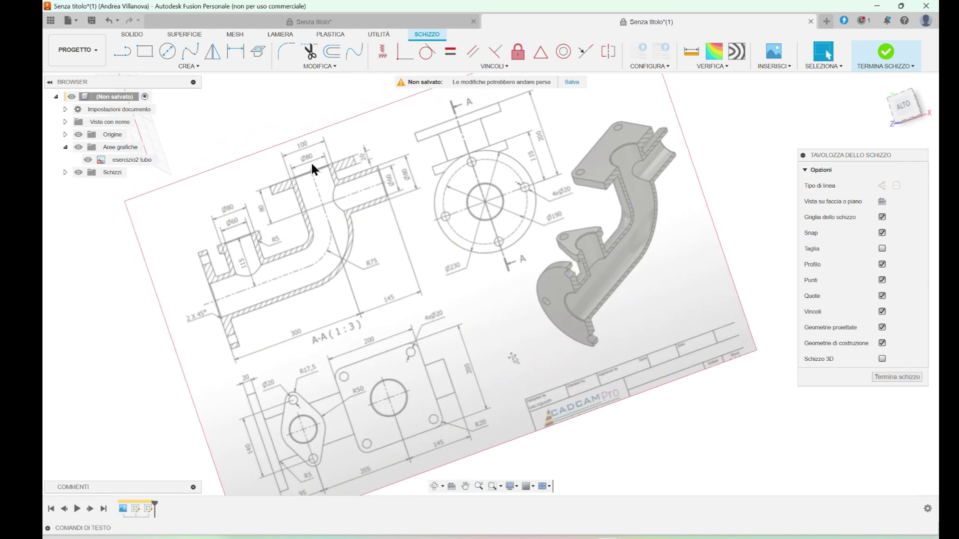
pyautogui.scroll(-3, 356, 236)
pyautogui.click(882, 202)
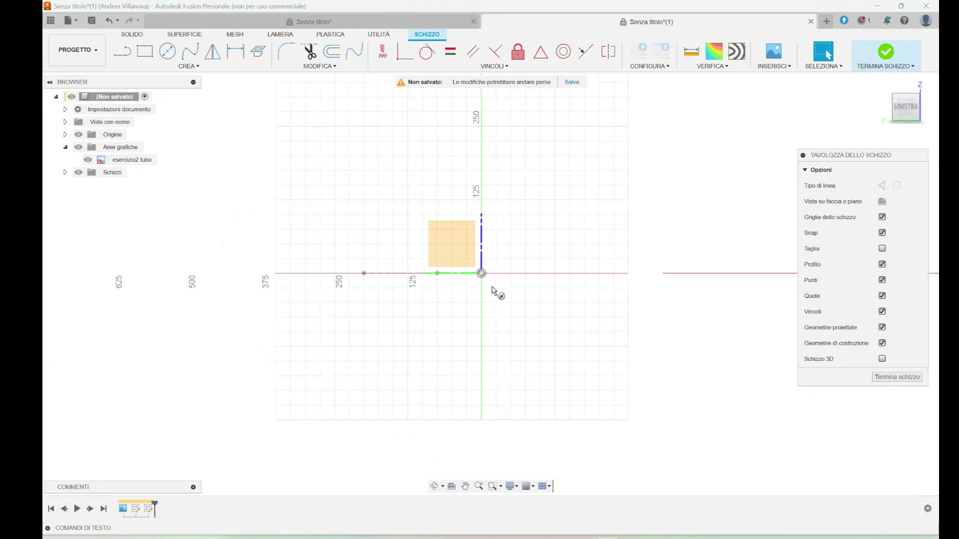
pyautogui.press('c')
pyautogui.click(481, 273)
pyautogui.write('100')
pyautogui.press('Return')
pyautogui.press('Escape')
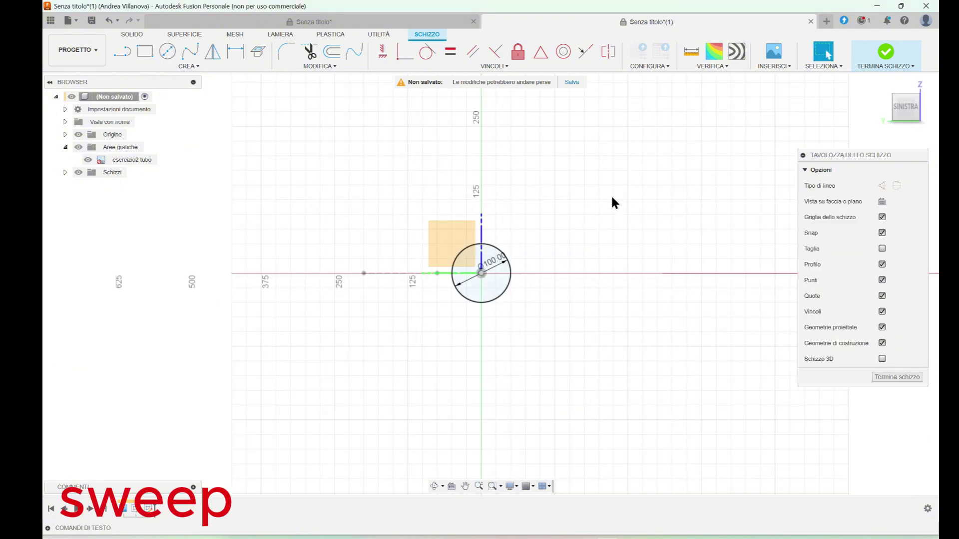
pyautogui.click(886, 52)
# - Sweep the 100 mm circle along the filleted path to form the main pipe as a solid
pyautogui.click(173, 70)
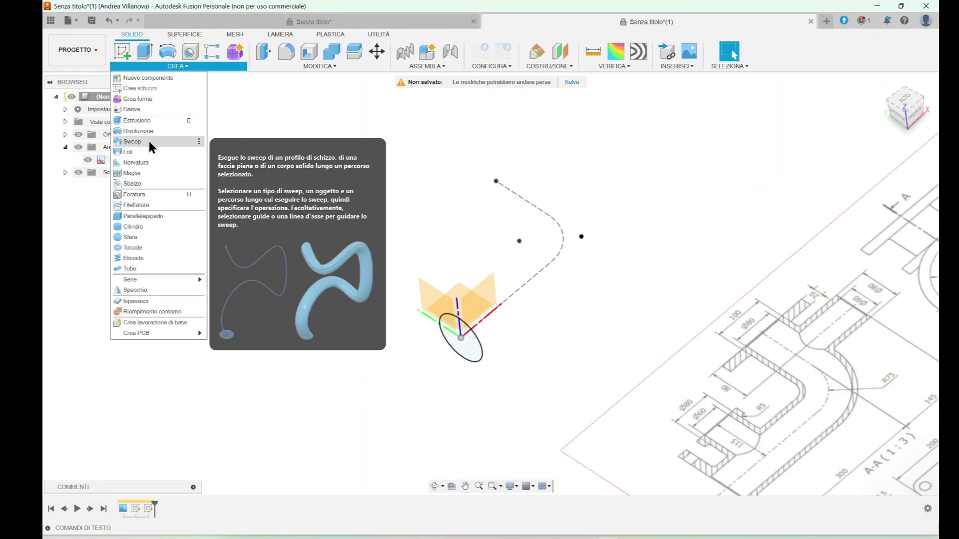
pyautogui.click(148, 139)
pyautogui.click(478, 358)
pyautogui.click(549, 264)
pyautogui.press('Return')
# - Create an offset plane parallel to the YZ plane, beyond the vertical leg of the pipe
pyautogui.moveTo(714, 234)
pyautogui.keyDown('shift'); pyautogui.mouseDown(button='middle')
pyautogui.moveTo(707, 277)
pyautogui.moveTo(623, 255)
pyautogui.moveTo(615, 266)
pyautogui.mouseUp(button='middle'); pyautogui.keyUp('shift')
pyautogui.scroll(2, 615, 265)
pyautogui.scroll(-5, 603, 207)
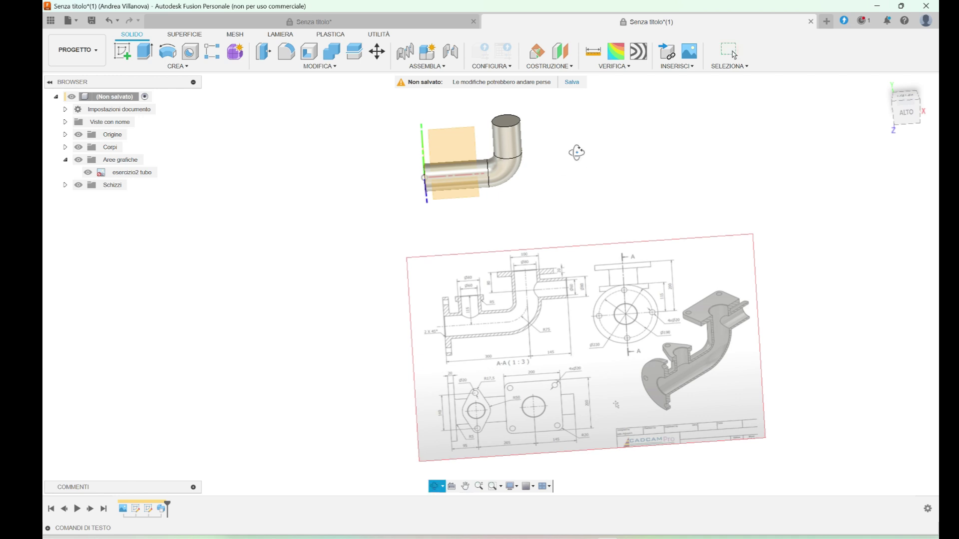
pyautogui.keyDown('shift'); pyautogui.moveTo(577, 152); pyautogui.dragTo(591, 160, button='middle'); pyautogui.keyUp('shift')
pyautogui.click(559, 55)
pyautogui.click(408, 172)
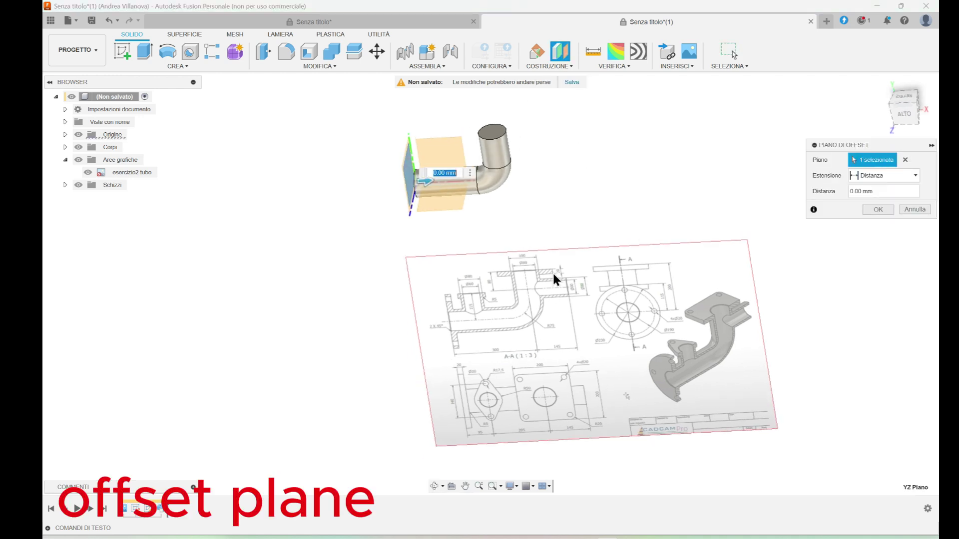
pyautogui.press('Return')
# - Start a sketch on the new offset plane and project the end edge of the pipe's vertical leg
pyautogui.keyDown('shift'); pyautogui.moveTo(604, 172); pyautogui.dragTo(613, 143, button='middle'); pyautogui.keyUp('shift')
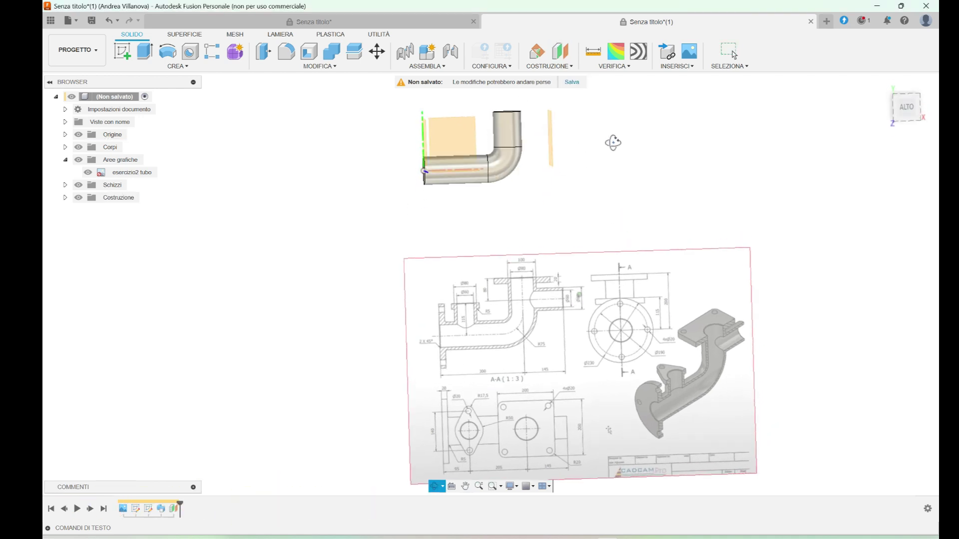
pyautogui.scroll(3, 588, 259)
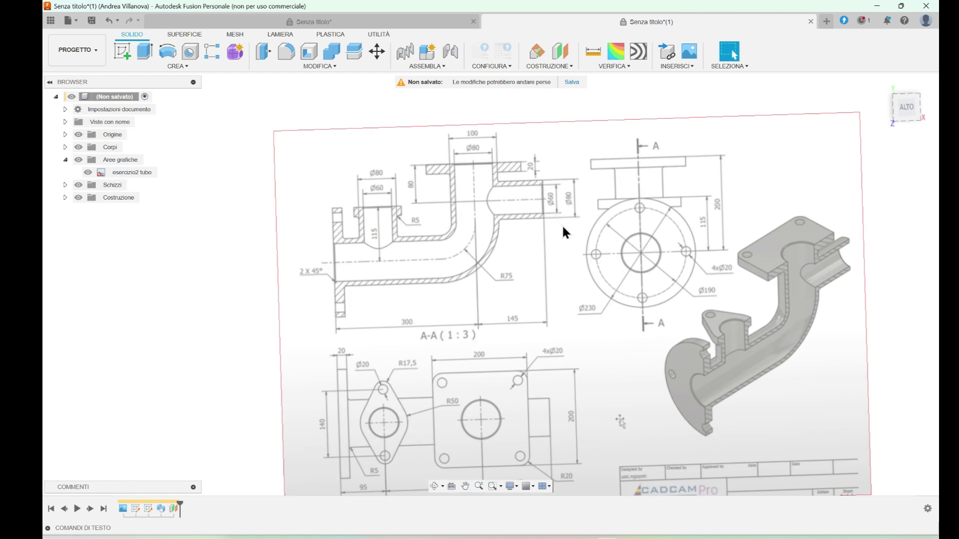
pyautogui.scroll(-3, 576, 252)
pyautogui.keyDown('shift'); pyautogui.moveTo(574, 251); pyautogui.dragTo(474, 395, button='middle'); pyautogui.keyUp('shift')
pyautogui.click(122, 51)
pyautogui.scroll(4, 475, 261)
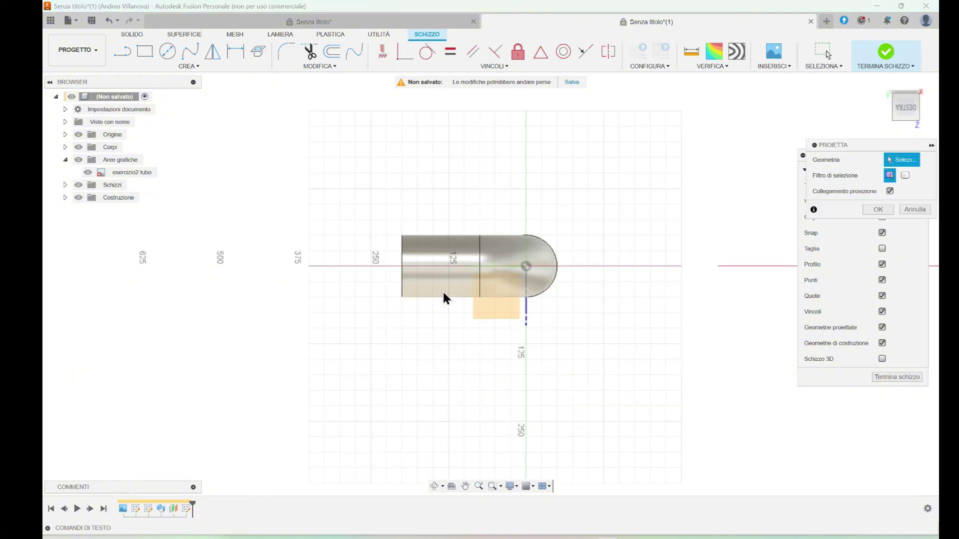
# - Offset the projected end edge 80 mm back along the vertical leg, reversing the offset direction
pyautogui.press('o')
pyautogui.click(391, 222)
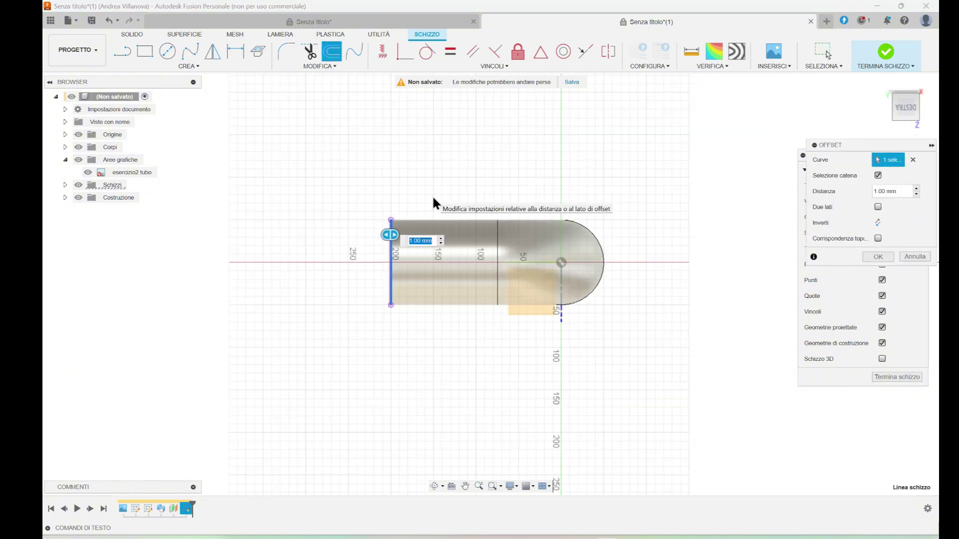
pyautogui.write('80')
pyautogui.click(877, 223)
pyautogui.click(878, 258)
# - Draw an 80 mm diameter circle centred on the midpoint of the offset line
pyautogui.scroll(-2, 618, 343)
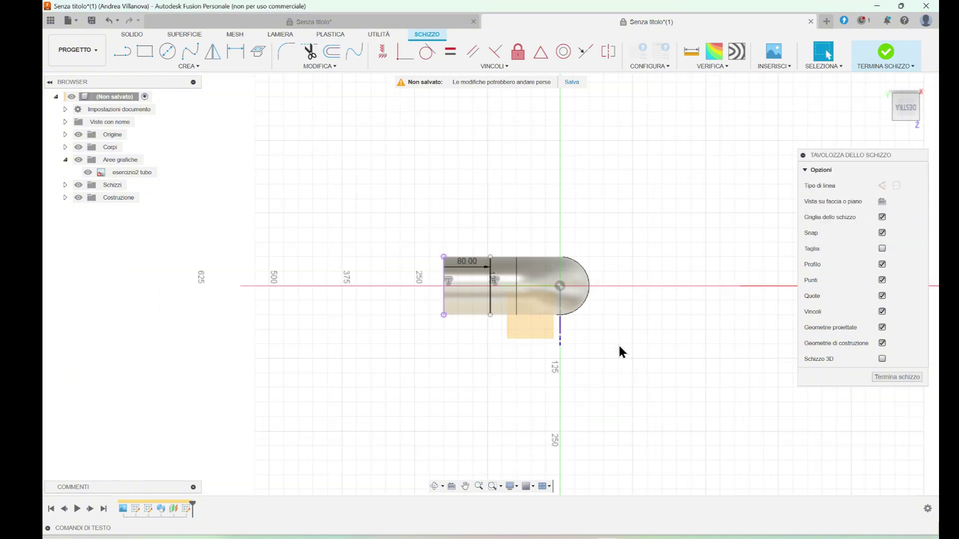
pyautogui.moveTo(618, 343)
pyautogui.keyDown('shift'); pyautogui.mouseDown(button='middle')
pyautogui.moveTo(668, 265)
pyautogui.moveTo(647, 456)
pyautogui.mouseUp(button='middle'); pyautogui.keyUp('shift')
pyautogui.moveTo(648, 455); pyautogui.dragTo(490, 263, button='middle')
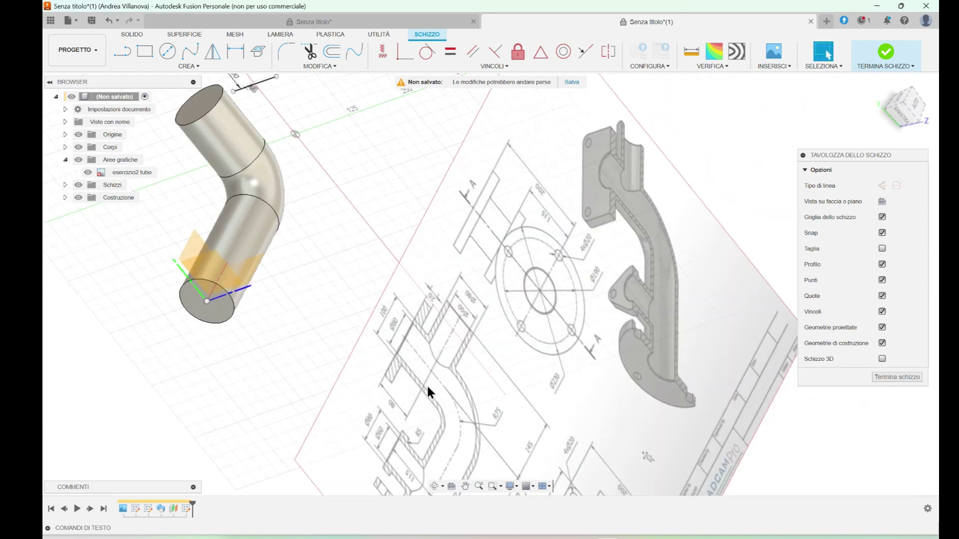
pyautogui.scroll(3, 474, 309)
pyautogui.scroll(-5, 475, 310)
pyautogui.keyDown('shift'); pyautogui.moveTo(498, 300); pyautogui.dragTo(427, 337, button='middle'); pyautogui.keyUp('shift')
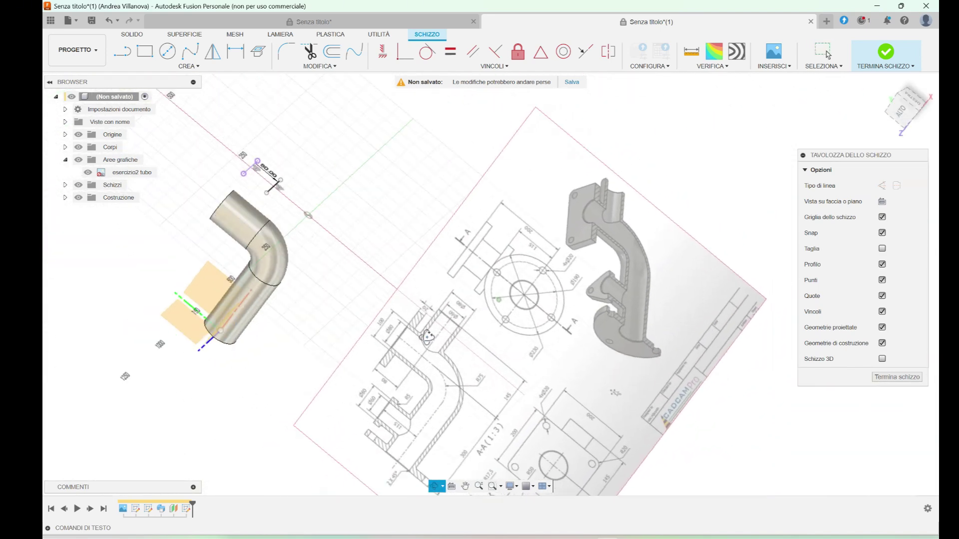
pyautogui.click(882, 202)
pyautogui.scroll(5, 447, 290)
pyautogui.press('c')
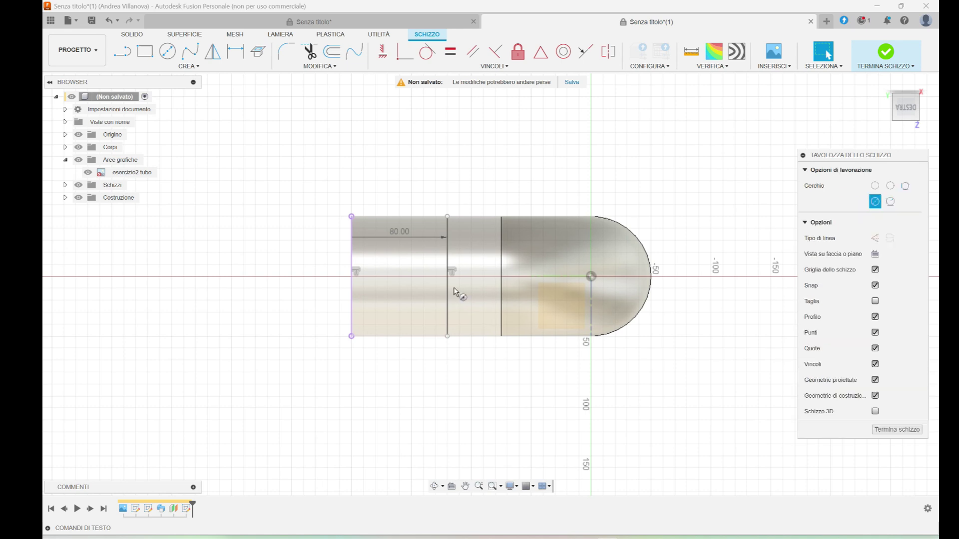
pyautogui.click(447, 276)
pyautogui.write('80')
pyautogui.press('Return')
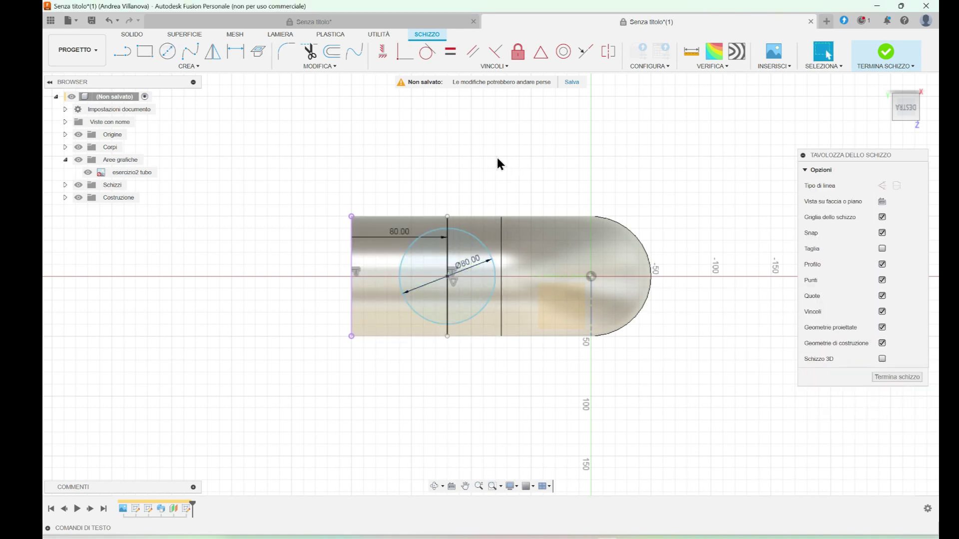
# - Extrude both halves of the 80 mm circle up to the pipe's vertical leg to form the side branch
pyautogui.scroll(-2, 600, 189)
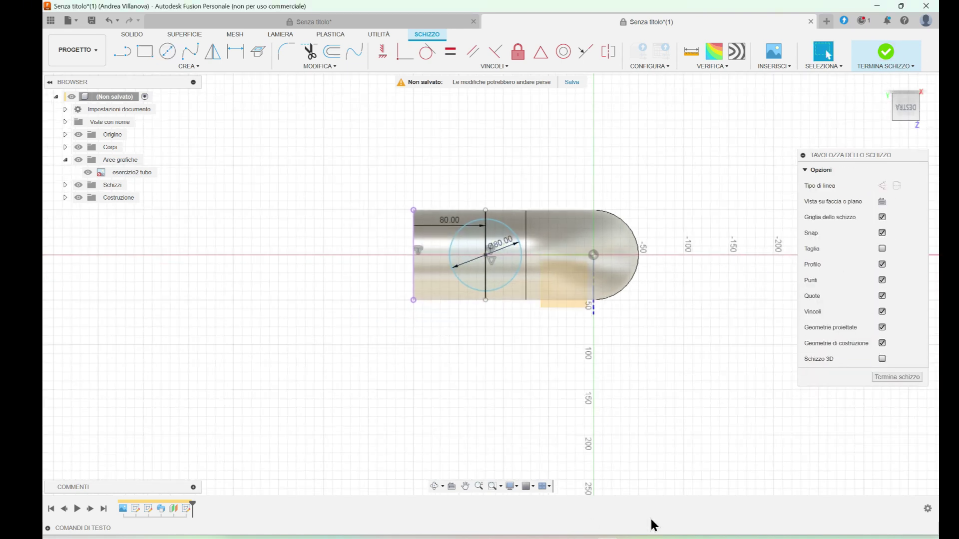
pyautogui.moveTo(666, 301)
pyautogui.keyDown('shift'); pyautogui.mouseDown(button='middle')
pyautogui.moveTo(517, 242)
pyautogui.moveTo(509, 222)
pyautogui.moveTo(428, 223)
pyautogui.mouseUp(button='middle'); pyautogui.keyUp('shift')
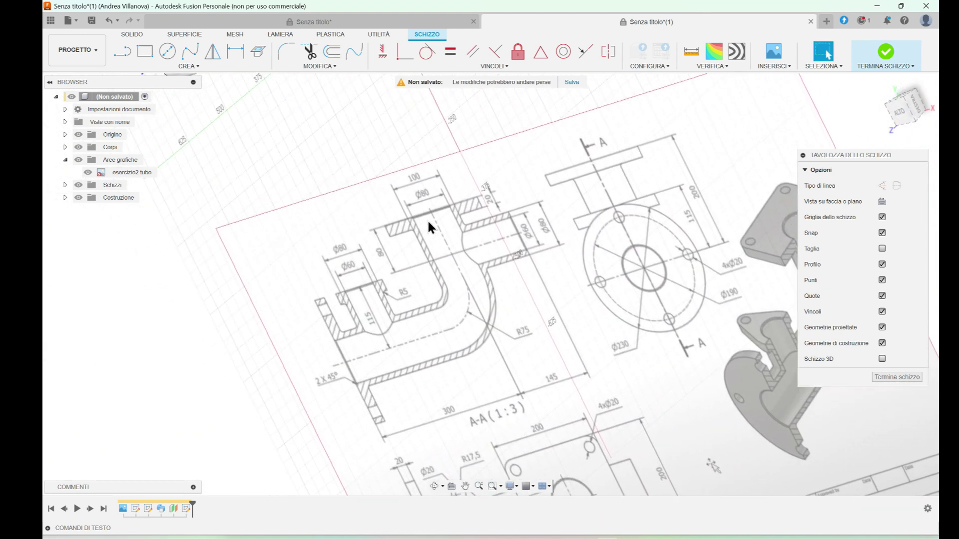
pyautogui.scroll(-5, 545, 255)
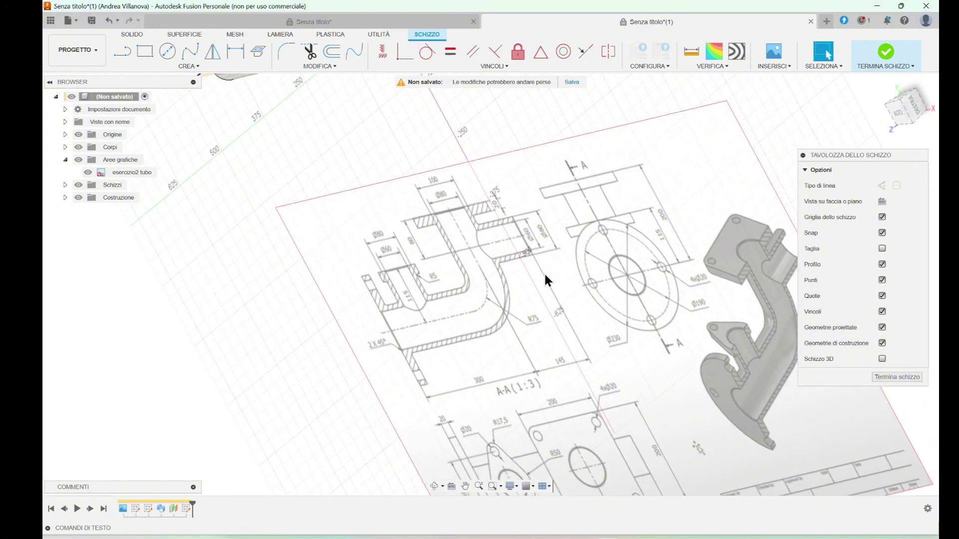
pyautogui.moveTo(809, 108); pyautogui.dragTo(818, 199, button='middle')
pyautogui.scroll(3, 474, 167)
pyautogui.press('e')
pyautogui.click(462, 149)
pyautogui.click(472, 158)
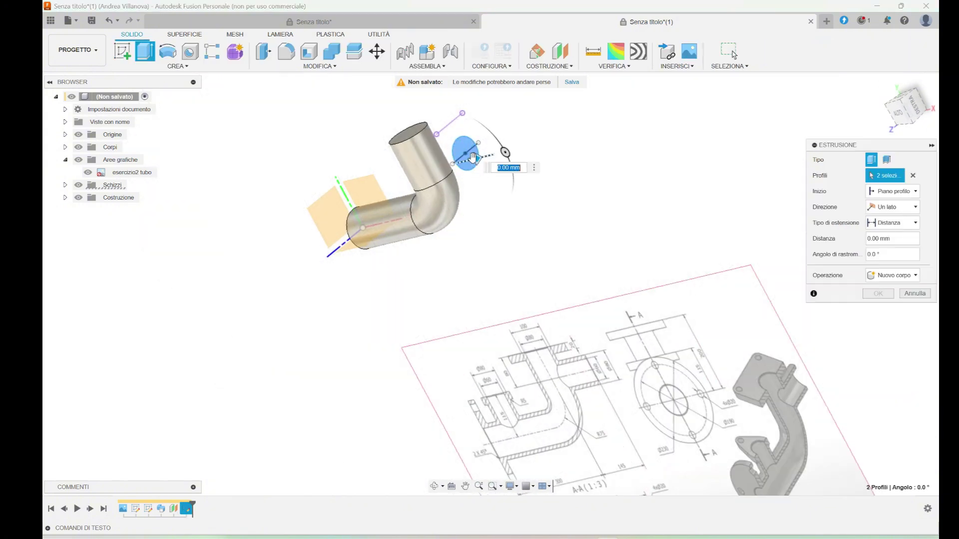
pyautogui.click(901, 250)
pyautogui.click(422, 169)
pyautogui.click(877, 357)
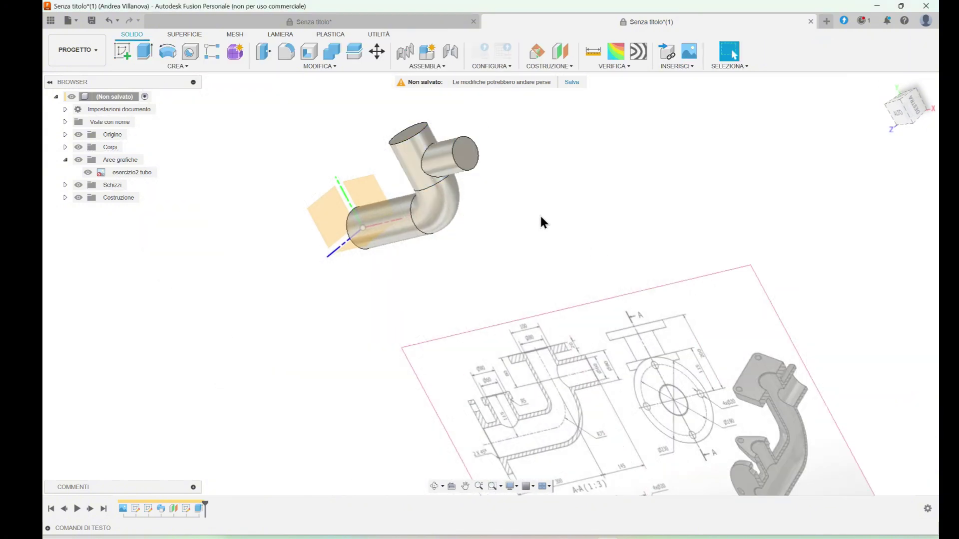
# - Create a plane offset 115 mm from the horizontal XZ origin plane, above the pipe's horizontal leg
pyautogui.moveTo(539, 215)
pyautogui.keyDown('shift'); pyautogui.mouseDown(button='middle')
pyautogui.moveTo(591, 218)
pyautogui.moveTo(565, 200)
pyautogui.mouseUp(button='middle'); pyautogui.keyUp('shift')
pyautogui.scroll(2, 432, 259)
pyautogui.moveTo(439, 258)
pyautogui.keyDown('shift'); pyautogui.mouseDown(button='middle')
pyautogui.moveTo(609, 317)
pyautogui.moveTo(563, 233)
pyautogui.mouseUp(button='middle'); pyautogui.keyUp('shift')
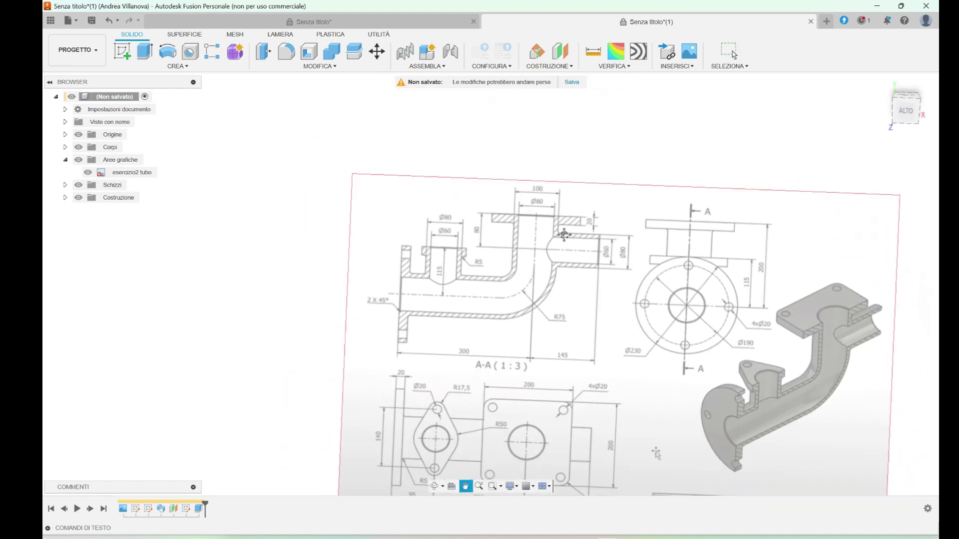
pyautogui.scroll(-4, 434, 294)
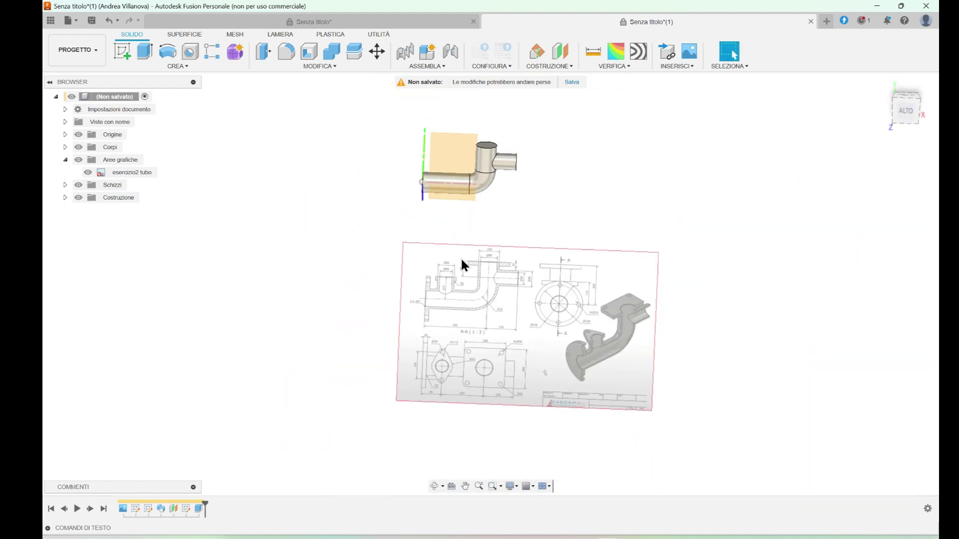
pyautogui.keyDown('shift'); pyautogui.moveTo(461, 258); pyautogui.dragTo(492, 287, button='middle'); pyautogui.keyUp('shift')
pyautogui.click(560, 52)
pyautogui.click(468, 242)
pyautogui.write('115')
pyautogui.press('Return')
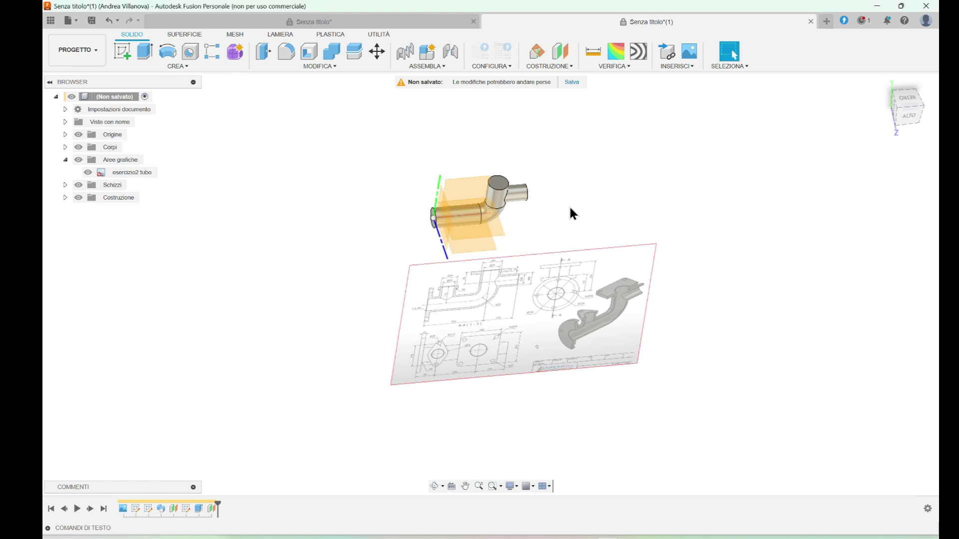
# - Hide the origin geometry and start a sketch on the 115 mm offset plane
pyautogui.keyDown('shift'); pyautogui.moveTo(570, 207); pyautogui.dragTo(534, 205, button='middle'); pyautogui.keyUp('shift')
pyautogui.click(78, 134)
pyautogui.click(452, 220)
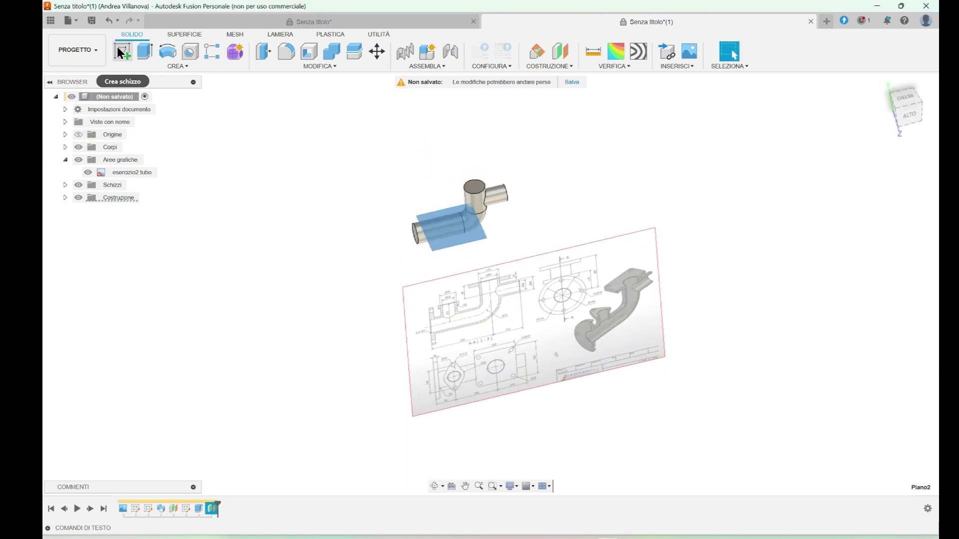
pyautogui.click(121, 49)
# - Project the open end edge of the pipe's horizontal leg into the sketch
pyautogui.scroll(2, 534, 301)
pyautogui.press('p')
pyautogui.click(411, 239)
pyautogui.press('Return')
pyautogui.scroll(-3, 589, 322)
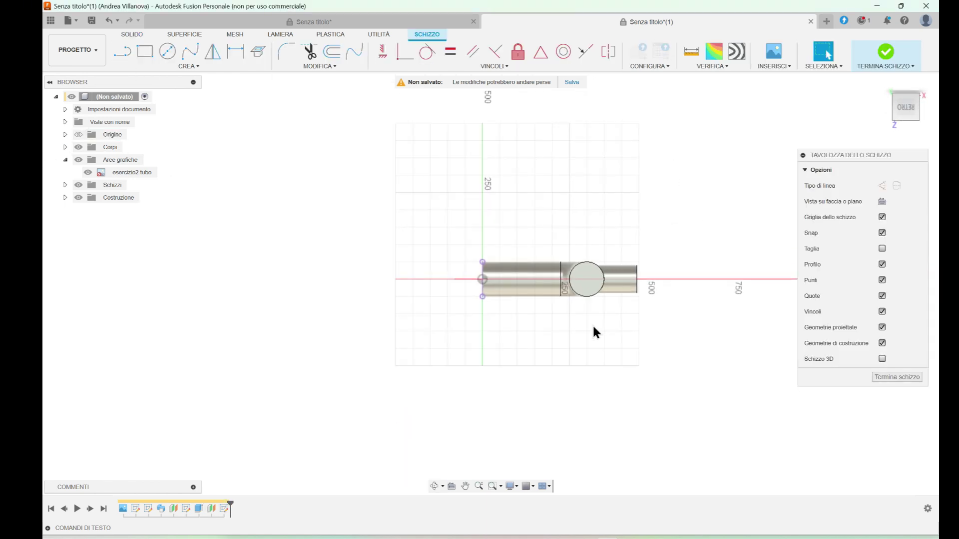
# - Offset the projected end edge by 95 mm along the pipe's horizontal leg
pyautogui.keyDown('shift'); pyautogui.moveTo(591, 324); pyautogui.dragTo(500, 269, button='middle'); pyautogui.keyUp('shift')
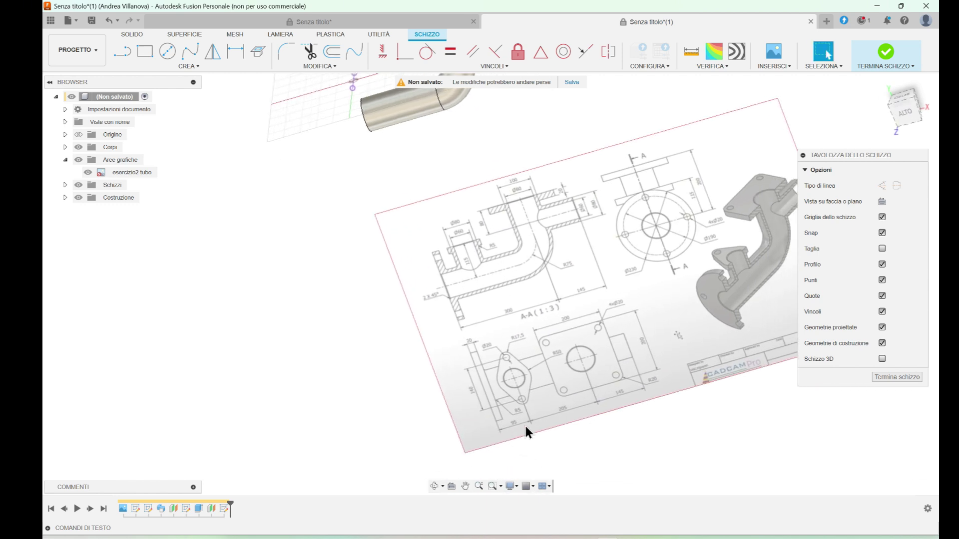
pyautogui.click(882, 202)
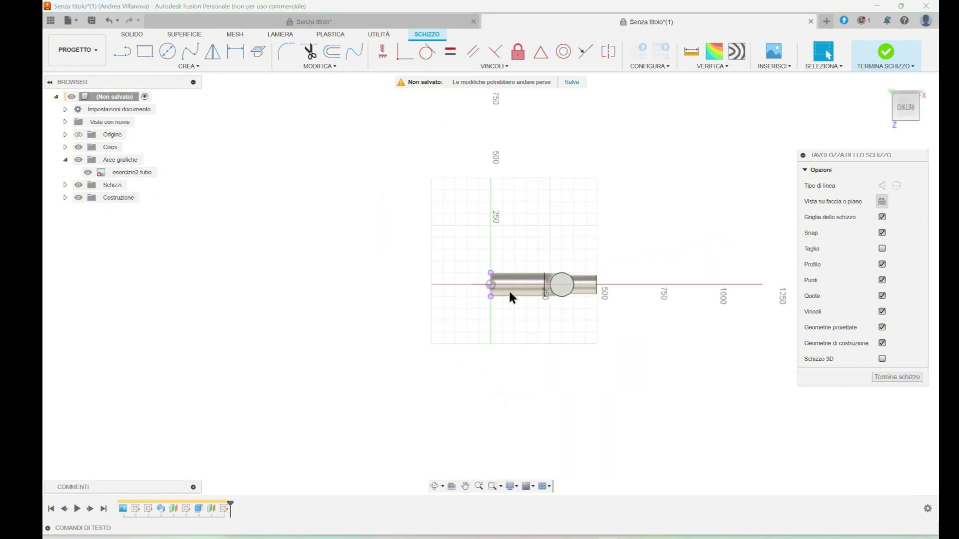
pyautogui.press('o')
pyautogui.click(445, 253)
pyautogui.write('95')
pyautogui.press('Return')
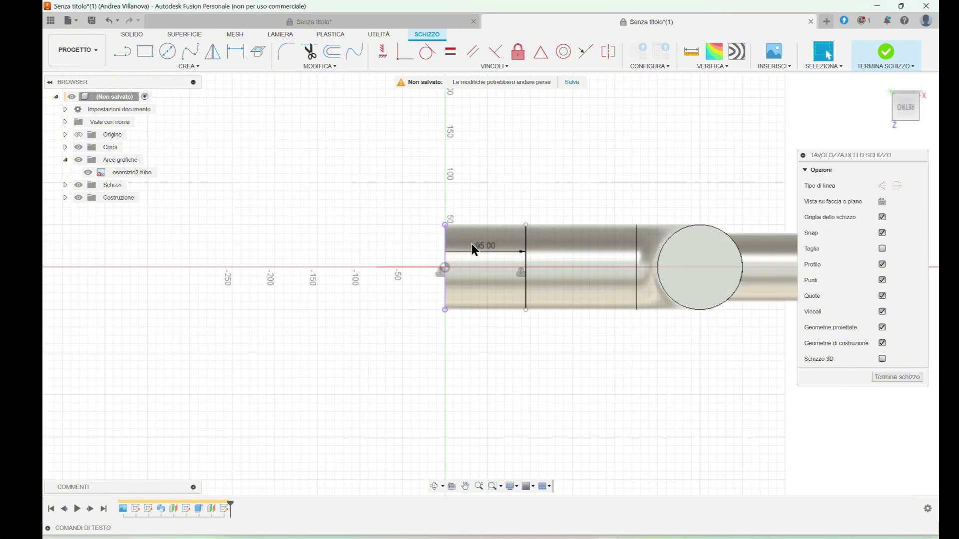
# - Draw a 90 mm circle centred on the offset line's midpoint
pyautogui.press('c')
pyautogui.scroll(2, 529, 262)
pyautogui.click(525, 269)
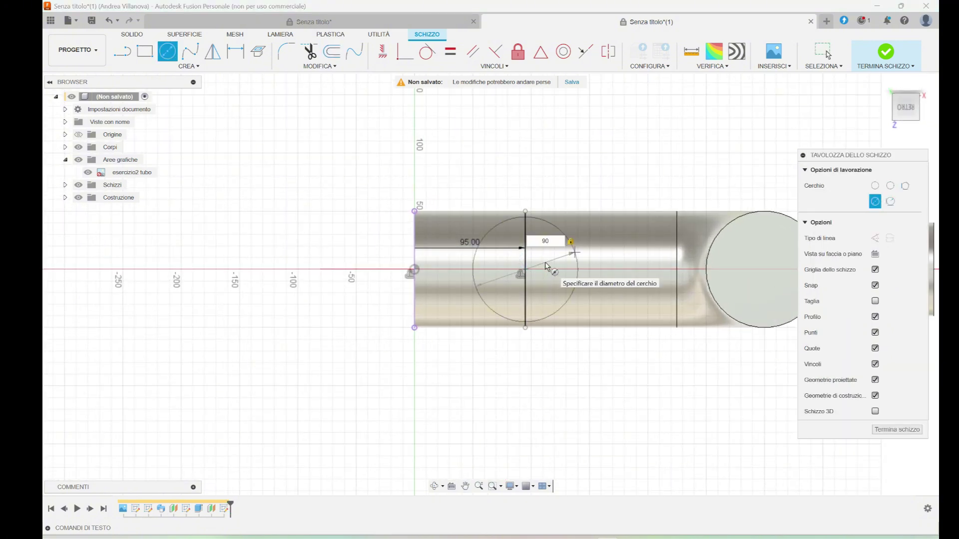
pyautogui.press('Return')
# - Set the circle's diameter to 80 mm, matching the reference drawing
pyautogui.scroll(-3, 617, 325)
pyautogui.moveTo(626, 328)
pyautogui.keyDown('shift'); pyautogui.mouseDown(button='middle')
pyautogui.moveTo(500, 361)
pyautogui.moveTo(470, 229)
pyautogui.moveTo(592, 223)
pyautogui.mouseUp(button='middle'); pyautogui.keyUp('shift')
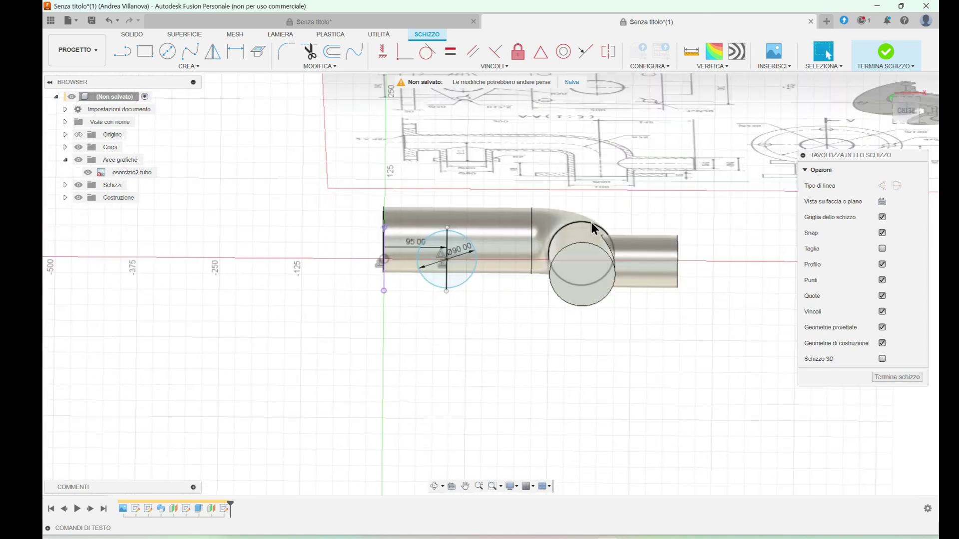
pyautogui.scroll(3, 569, 277)
pyautogui.write('0')
pyautogui.press('Return')
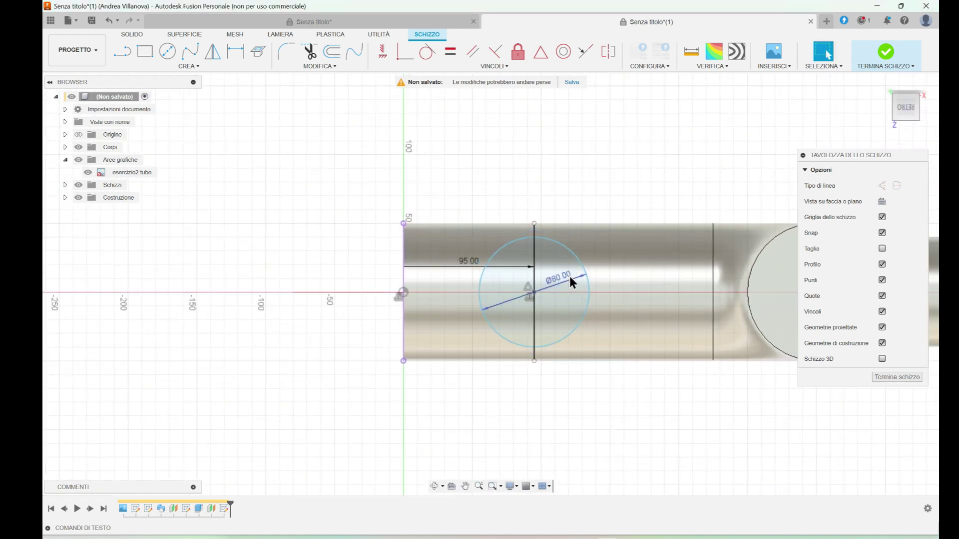
# - Finish the sketch and extrude both halves of the 80 mm circle up to the horizontal leg's surface
pyautogui.scroll(-2, 569, 276)
pyautogui.click(864, 60)
pyautogui.press('e')
pyautogui.click(538, 283)
pyautogui.click(539, 283)
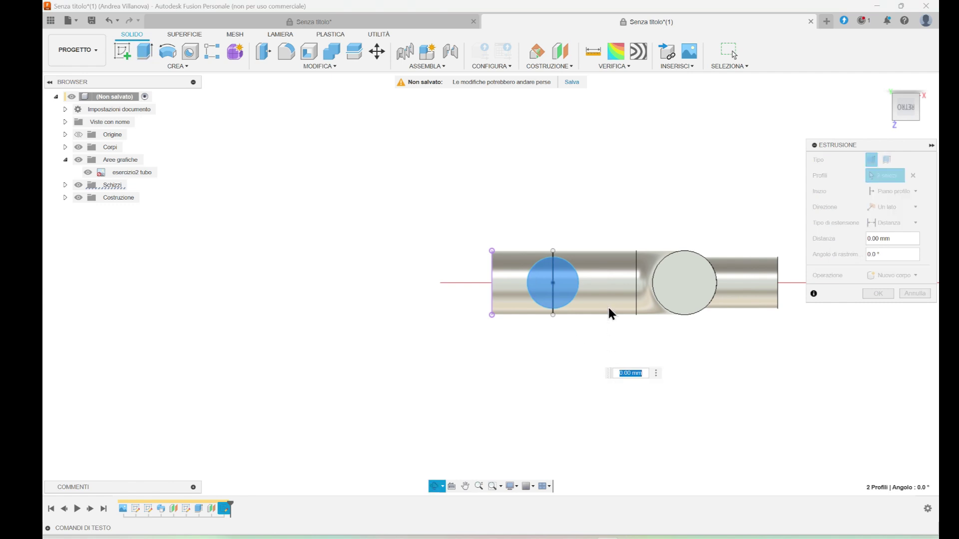
pyautogui.keyDown('shift'); pyautogui.moveTo(607, 305); pyautogui.dragTo(622, 220, button='middle'); pyautogui.keyUp('shift')
pyautogui.click(915, 223)
pyautogui.click(894, 248)
pyautogui.click(569, 306)
pyautogui.click(882, 356)
# - Shell the pipe body with a 10 mm inside thickness, opening all four pipe end faces
pyautogui.moveTo(699, 435); pyautogui.dragTo(507, 267, button='middle')
pyautogui.scroll(-3, 501, 259)
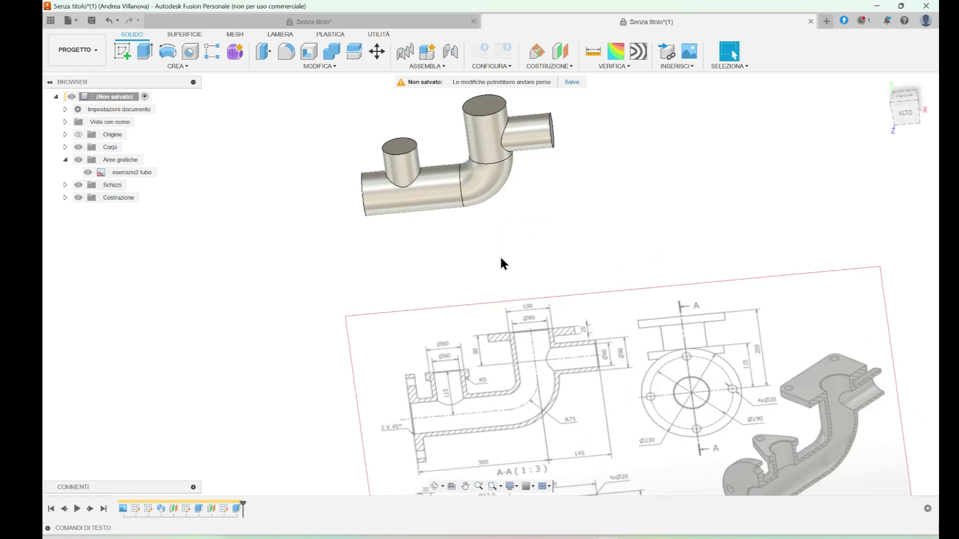
pyautogui.scroll(1, 500, 263)
pyautogui.moveTo(528, 352); pyautogui.dragTo(546, 288, button='middle')
pyautogui.scroll(-3, 538, 206)
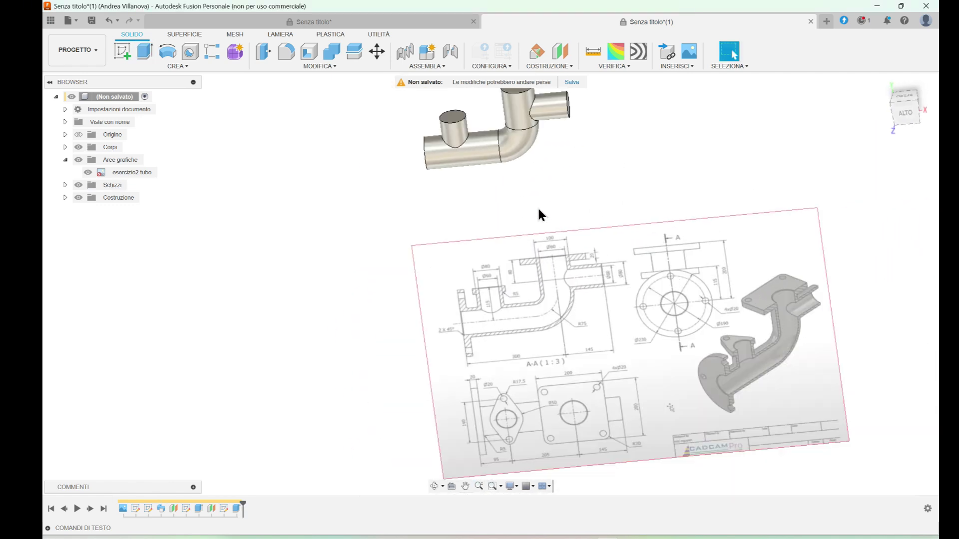
pyautogui.keyDown('shift'); pyautogui.moveTo(538, 206); pyautogui.dragTo(510, 245, button='middle'); pyautogui.keyUp('shift')
pyautogui.click(309, 51)
pyautogui.click(493, 203)
pyautogui.keyDown('shift'); pyautogui.moveTo(557, 220); pyautogui.dragTo(521, 227, button='middle'); pyautogui.keyUp('shift')
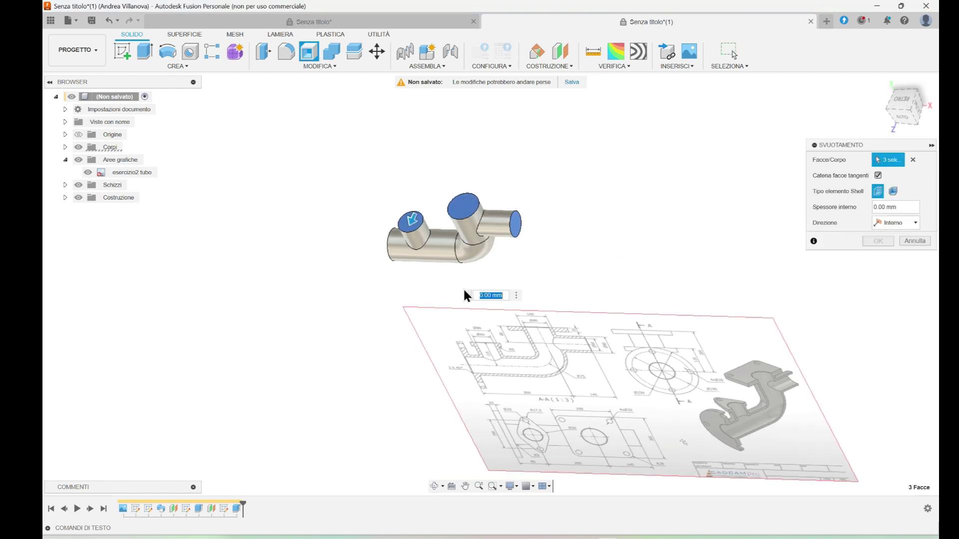
pyautogui.keyDown('shift'); pyautogui.moveTo(464, 295); pyautogui.dragTo(555, 259, button='middle'); pyautogui.keyUp('shift')
pyautogui.write('10')
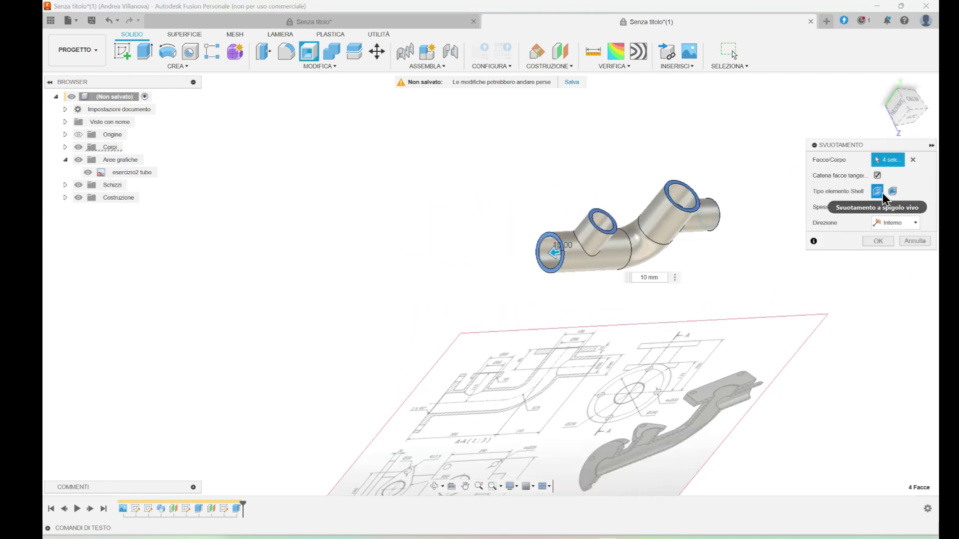
pyautogui.click(879, 241)
# - Start a sketch on the ring-shaped end face at the top of the vertical leg
pyautogui.scroll(2, 560, 255)
pyautogui.moveTo(558, 244)
pyautogui.keyDown('shift'); pyautogui.mouseDown(button='middle')
pyautogui.moveTo(771, 310)
pyautogui.moveTo(703, 287)
pyautogui.moveTo(734, 284)
pyautogui.moveTo(638, 232)
pyautogui.mouseUp(button='middle'); pyautogui.keyUp('shift')
pyautogui.scroll(5, 789, 349)
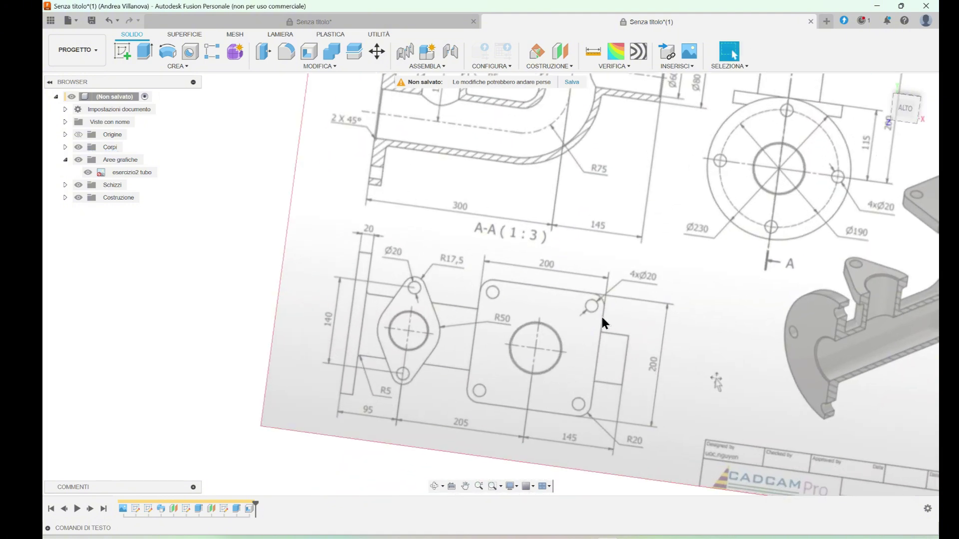
pyautogui.scroll(-3, 555, 240)
pyautogui.moveTo(556, 176)
pyautogui.mouseDown(button='middle')
pyautogui.moveTo(584, 295)
pyautogui.moveTo(579, 319)
pyautogui.mouseUp(button='middle')
pyautogui.scroll(4, 564, 154)
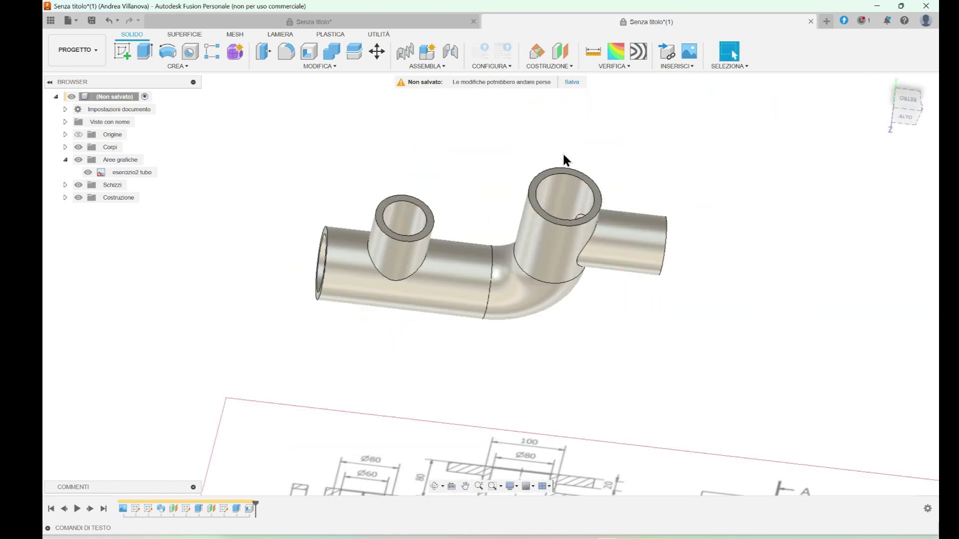
pyautogui.click(564, 171)
pyautogui.click(122, 52)
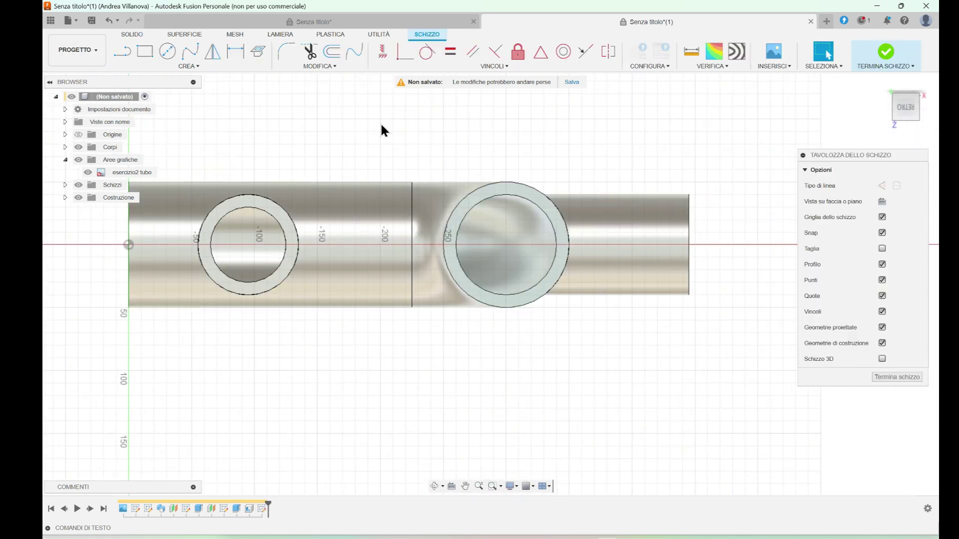
# - Draw a 200 by 200 mm centre rectangle centred on the vertical leg's opening
pyautogui.click(211, 69)
pyautogui.moveTo(193, 88)
pyautogui.click(260, 109)
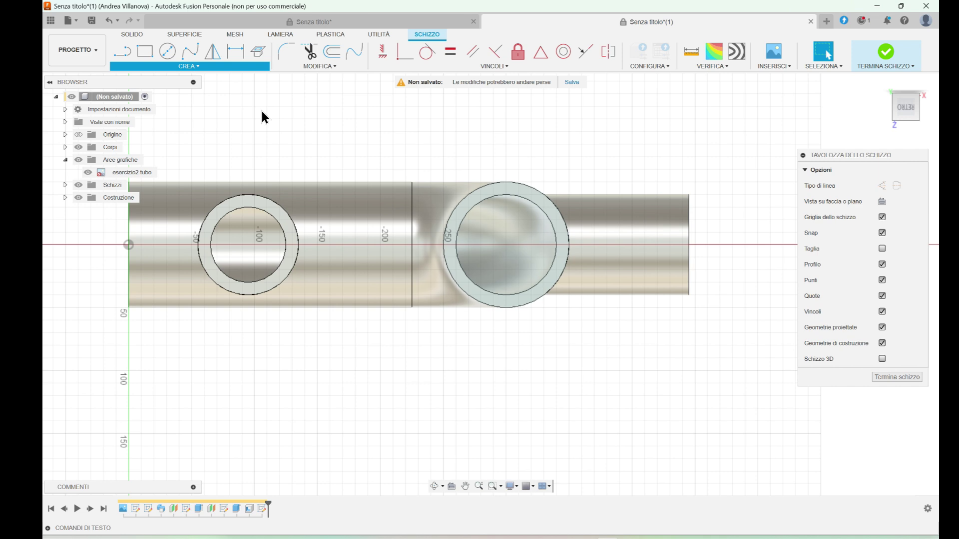
pyautogui.click(506, 245)
pyautogui.write('200')
pyautogui.press('Tab')
pyautogui.write('200')
pyautogui.press('Return')
pyautogui.press('Escape')
pyautogui.scroll(-3, 655, 300)
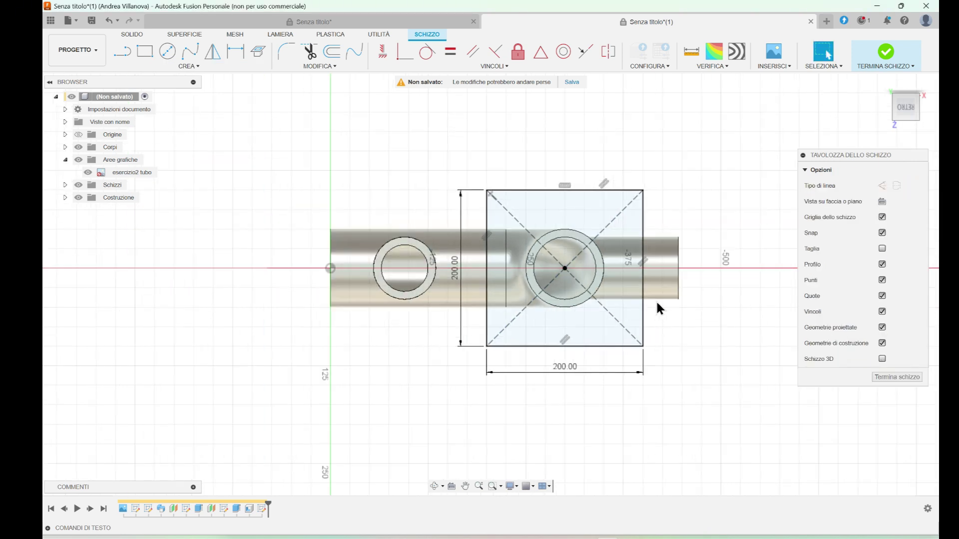
# - Round all four corners of the square with 20 mm sketch fillets
pyautogui.keyDown('shift'); pyautogui.moveTo(655, 300); pyautogui.dragTo(637, 304, button='middle'); pyautogui.keyUp('shift')
pyautogui.scroll(-4, 553, 432)
pyautogui.scroll(6, 558, 273)
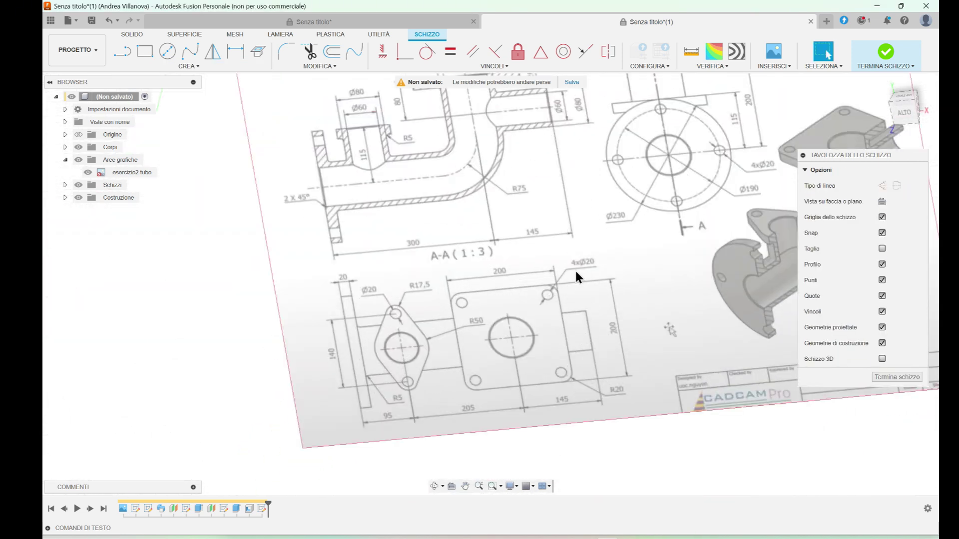
pyautogui.scroll(2, 570, 290)
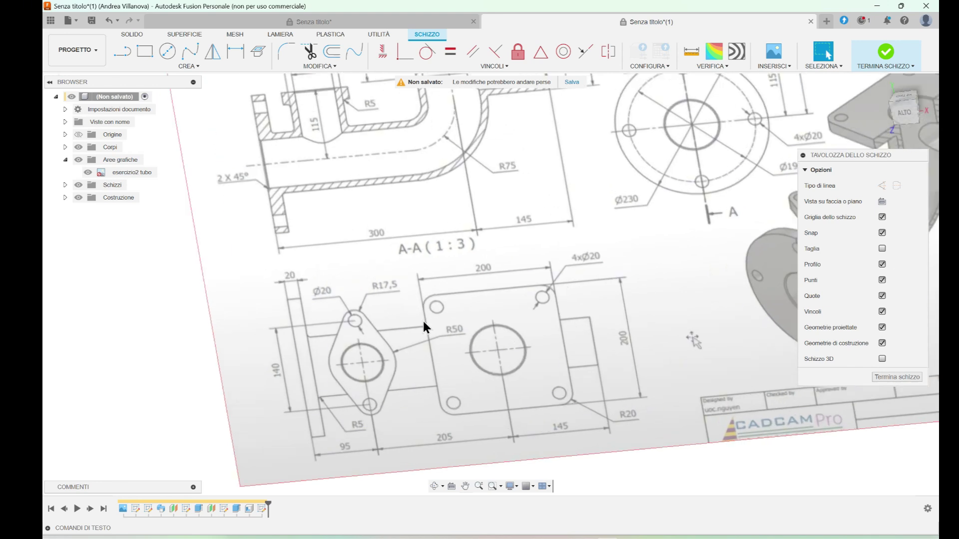
pyautogui.scroll(-4, 589, 296)
pyautogui.keyDown('shift'); pyautogui.moveTo(588, 296); pyautogui.dragTo(505, 163, button='middle'); pyautogui.keyUp('shift')
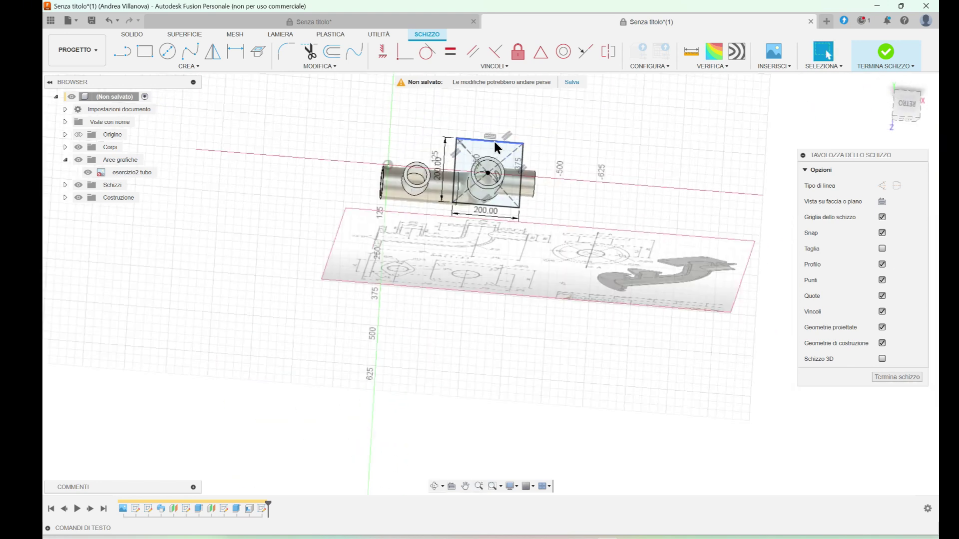
pyautogui.scroll(3, 494, 143)
pyautogui.click(287, 52)
pyautogui.click(542, 147)
pyautogui.write('20')
pyautogui.press('Return')
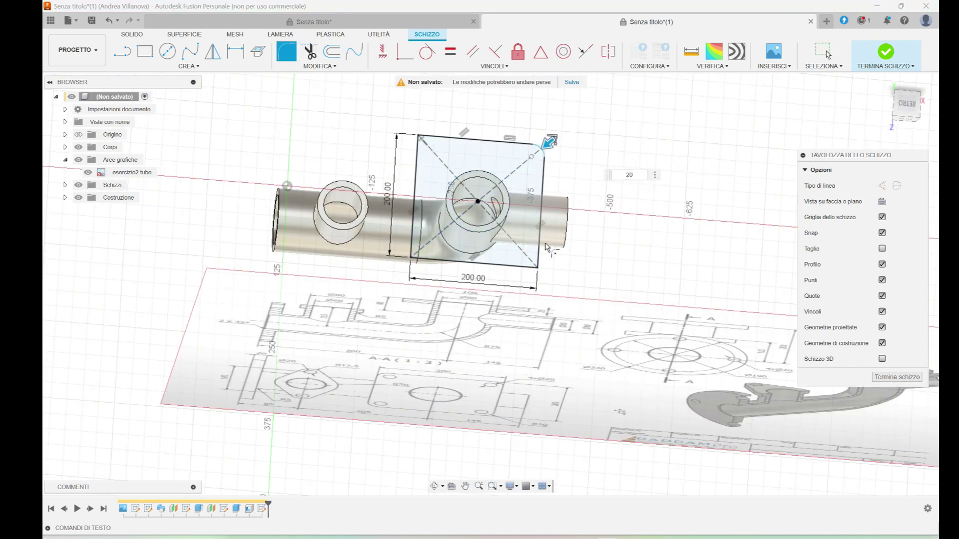
pyautogui.click(536, 266)
pyautogui.click(412, 258)
pyautogui.click(418, 135)
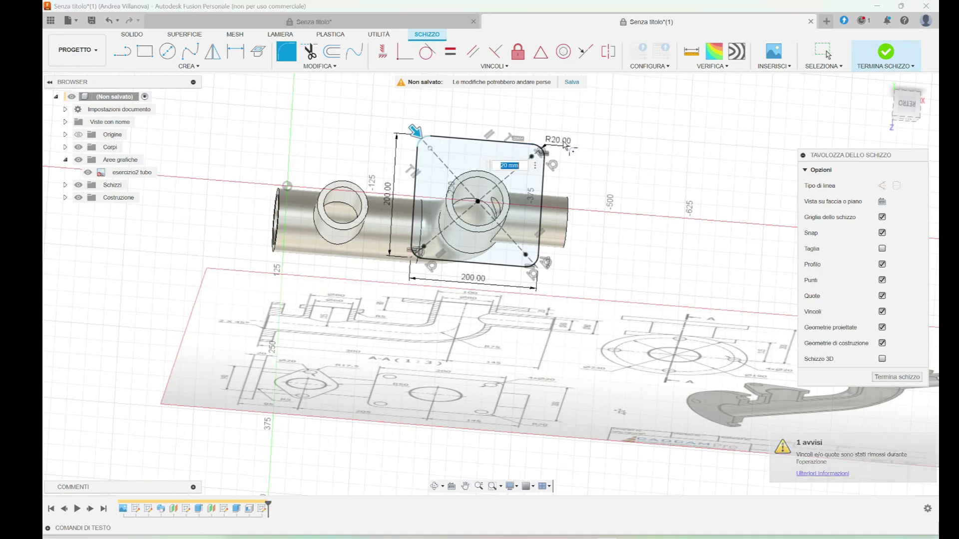
pyautogui.press('Return')
# - Draw a circle at each of the four corner fillets' centre points for the flange holes
pyautogui.scroll(-2, 674, 298)
pyautogui.moveTo(697, 409)
pyautogui.mouseDown(button='middle')
pyautogui.moveTo(634, 263)
pyautogui.moveTo(606, 247)
pyautogui.mouseUp(button='middle')
pyautogui.scroll(3, 506, 292)
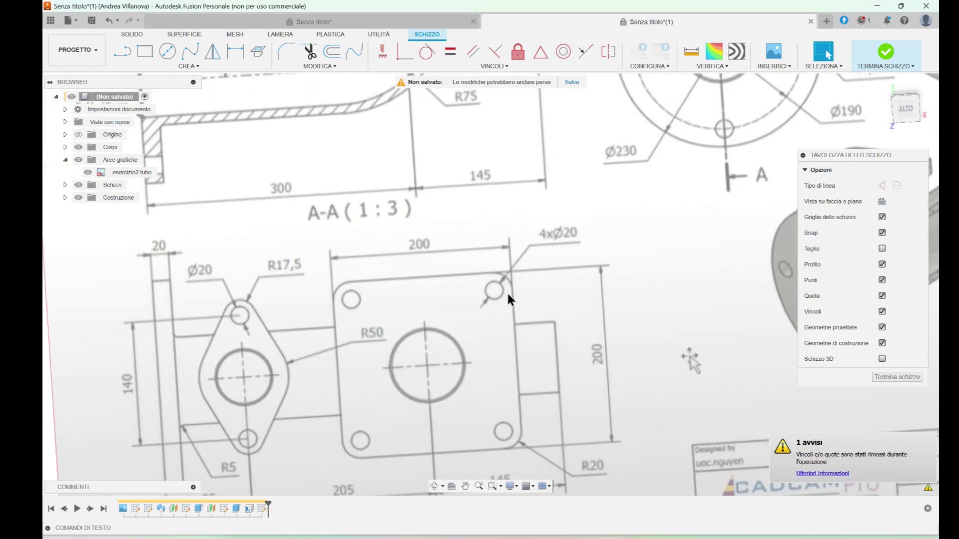
pyautogui.moveTo(508, 368); pyautogui.dragTo(509, 359, button='middle')
pyautogui.scroll(-5, 577, 220)
pyautogui.keyDown('shift'); pyautogui.moveTo(577, 221); pyautogui.dragTo(585, 310, button='middle'); pyautogui.keyUp('shift')
pyautogui.click(882, 202)
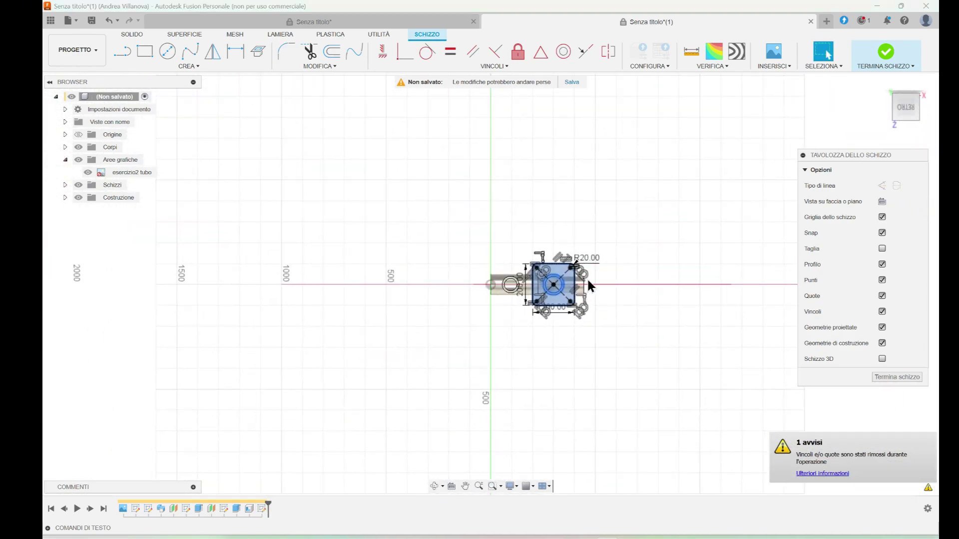
pyautogui.scroll(6, 590, 264)
pyautogui.moveTo(591, 261)
pyautogui.mouseDown(button='middle')
pyautogui.moveTo(565, 260)
pyautogui.moveTo(578, 210)
pyautogui.mouseUp(button='middle')
pyautogui.scroll(3, 505, 222)
pyautogui.scroll(-2, 505, 223)
pyautogui.moveTo(505, 223); pyautogui.dragTo(514, 192, button='middle')
pyautogui.press('c')
pyautogui.click(508, 197)
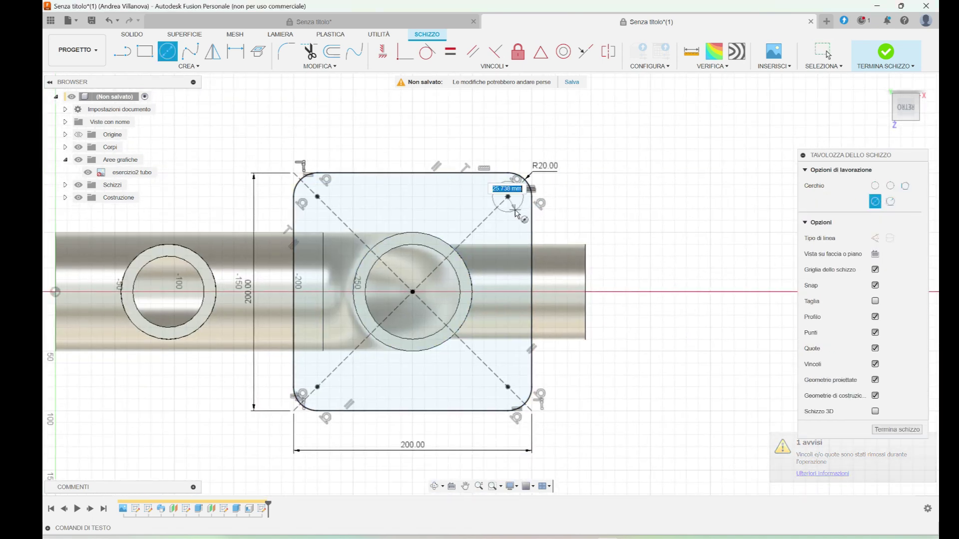
pyautogui.click(513, 211)
pyautogui.click(508, 387)
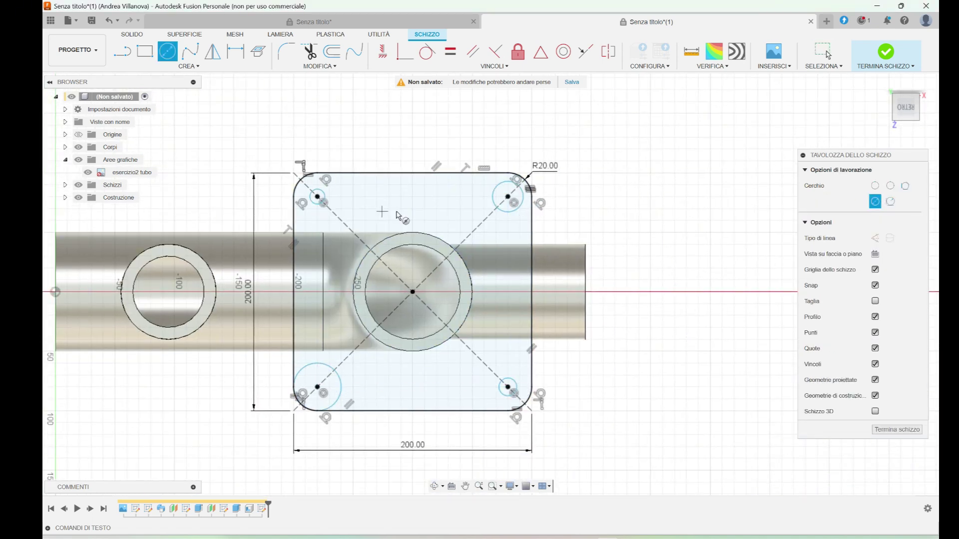
# - Set one corner circle's diameter to 20 mm and make the other three circles equal to it
pyautogui.press('d')
pyautogui.press('Return')
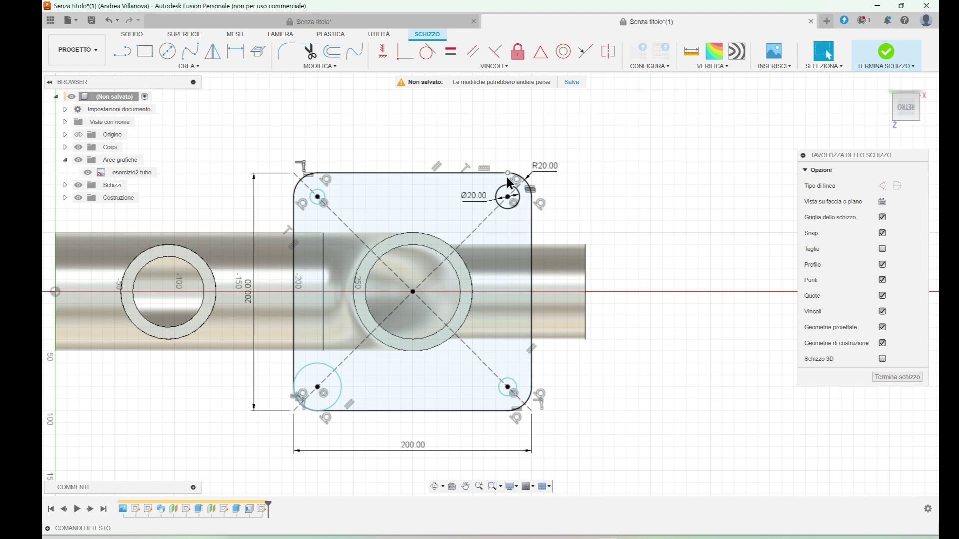
pyautogui.click(508, 183)
pyautogui.click(450, 52)
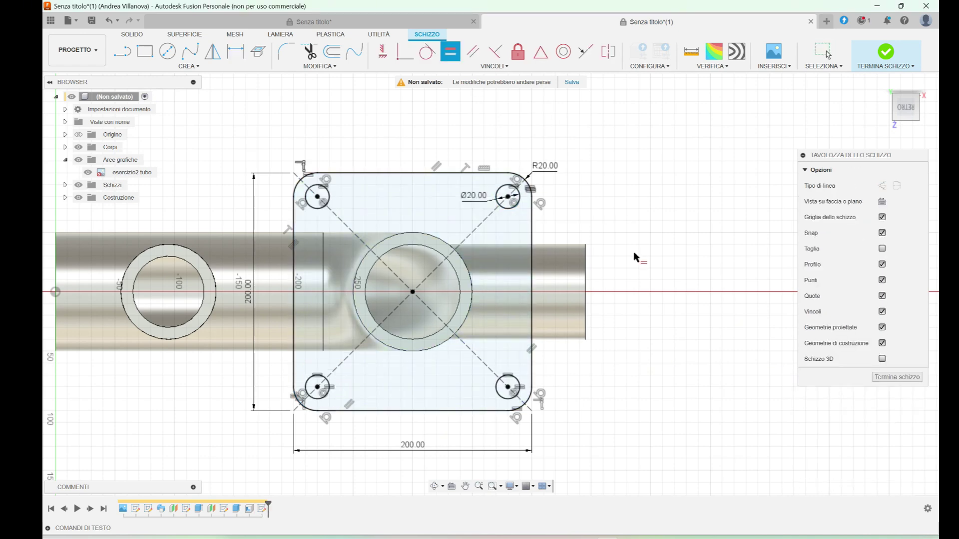
# - Extrude the square plate profile around the vertical leg by -20 mm to form the four-hole flange
pyautogui.scroll(-5, 632, 254)
pyautogui.moveTo(631, 291)
pyautogui.keyDown('shift'); pyautogui.mouseDown(button='middle')
pyautogui.moveTo(712, 363)
pyautogui.moveTo(537, 261)
pyautogui.mouseUp(button='middle'); pyautogui.keyUp('shift')
pyautogui.scroll(5, 595, 268)
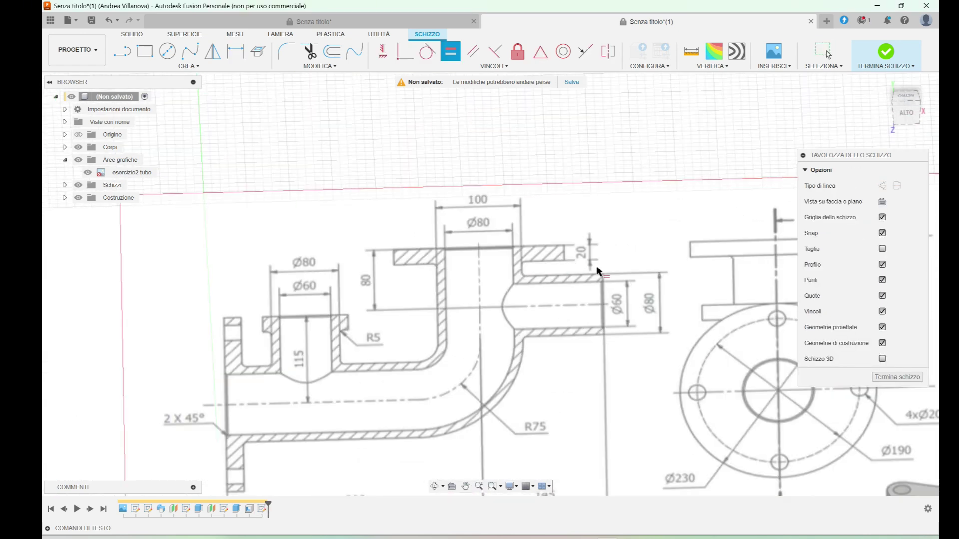
pyautogui.scroll(-4, 627, 288)
pyautogui.keyDown('shift'); pyautogui.moveTo(628, 289); pyautogui.dragTo(550, 253, button='middle'); pyautogui.keyUp('shift')
pyautogui.press('e')
pyautogui.click(505, 210)
pyautogui.write('-20')
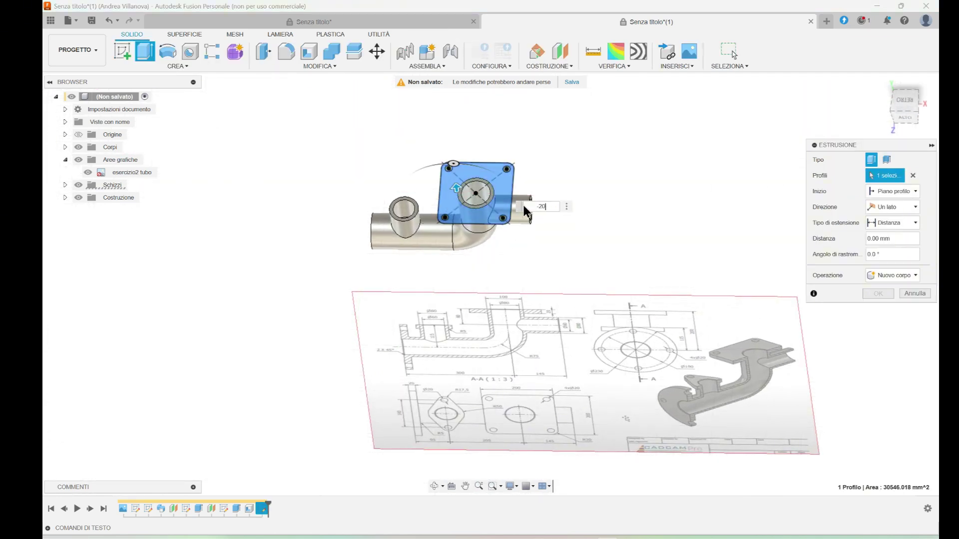
pyautogui.press('Return')
# - Examine the reference drawing for the dimensions of the two-hole oval flange on the short upright branch
pyautogui.scroll(-2, 573, 214)
pyautogui.moveTo(574, 214)
pyautogui.keyDown('shift'); pyautogui.mouseDown(button='middle')
pyautogui.moveTo(554, 205)
pyautogui.moveTo(558, 155)
pyautogui.mouseUp(button='middle'); pyautogui.keyUp('shift')
pyautogui.scroll(4, 562, 309)
pyautogui.moveTo(563, 310)
pyautogui.mouseDown(button='middle')
pyautogui.moveTo(565, 257)
pyautogui.moveTo(594, 152)
pyautogui.mouseUp(button='middle')
pyautogui.moveTo(497, 251)
pyautogui.keyDown('shift'); pyautogui.mouseDown(button='middle')
pyautogui.moveTo(495, 244)
pyautogui.moveTo(475, 259)
pyautogui.mouseUp(button='middle'); pyautogui.keyUp('shift')
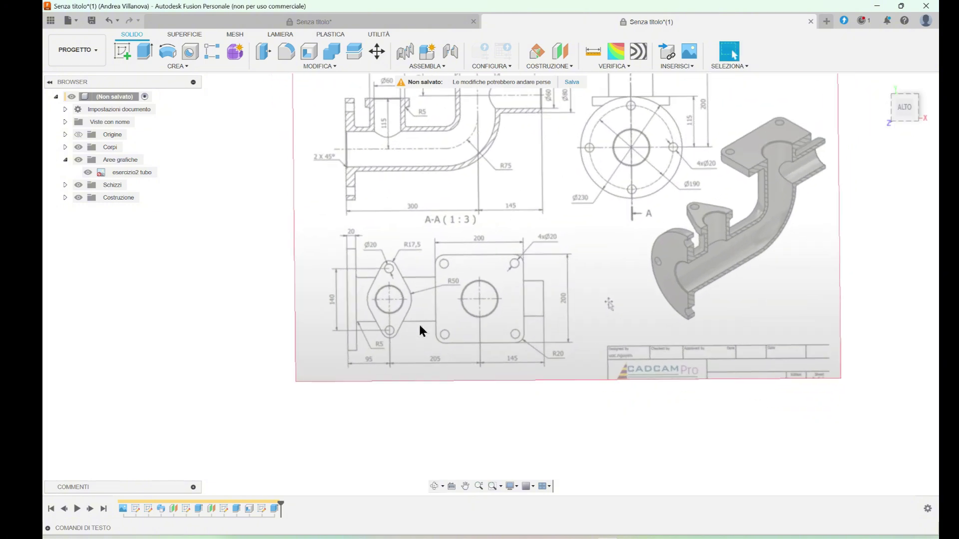
pyautogui.scroll(3, 385, 315)
pyautogui.scroll(-5, 423, 288)
pyautogui.moveTo(481, 205)
pyautogui.mouseDown(button='middle')
pyautogui.moveTo(475, 239)
pyautogui.moveTo(481, 199)
pyautogui.mouseUp(button='middle')
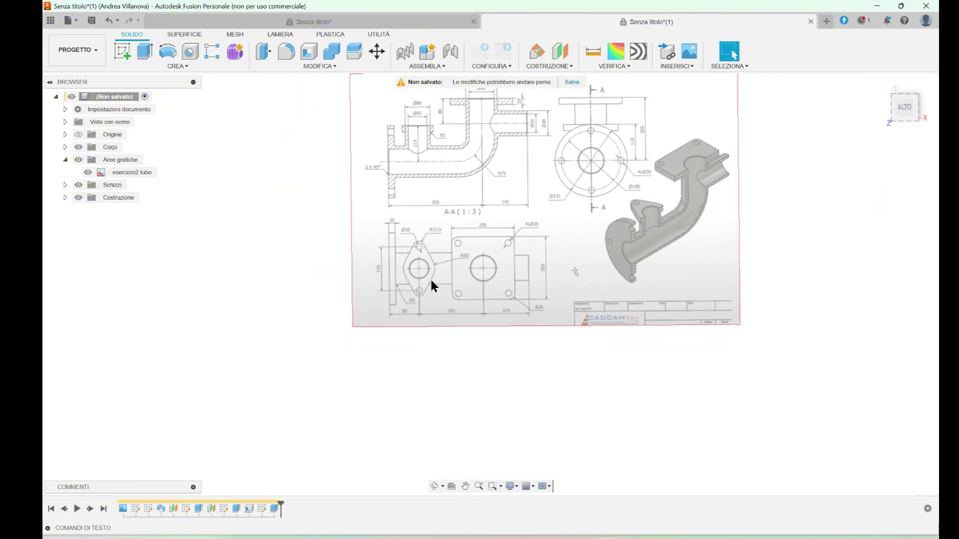
pyautogui.scroll(3, 430, 277)
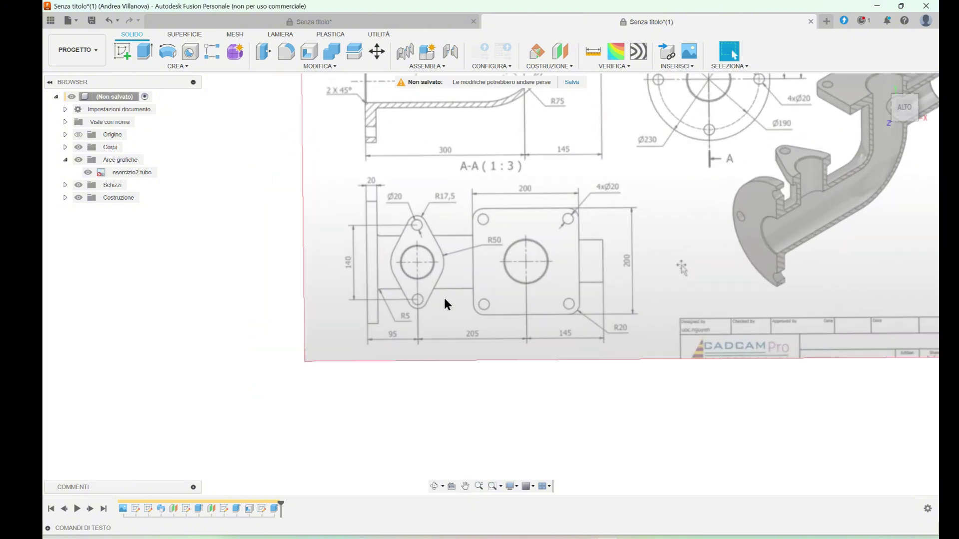
pyautogui.scroll(-4, 443, 297)
pyautogui.scroll(2, 425, 248)
pyautogui.scroll(-5, 490, 267)
# - Start a sketch on the short upright branch's end face and draw a 70 mm vertical line upward from its centre
pyautogui.keyDown('shift'); pyautogui.moveTo(537, 175); pyautogui.dragTo(530, 250, button='middle'); pyautogui.keyUp('shift')
pyautogui.scroll(8, 468, 198)
pyautogui.click(490, 192)
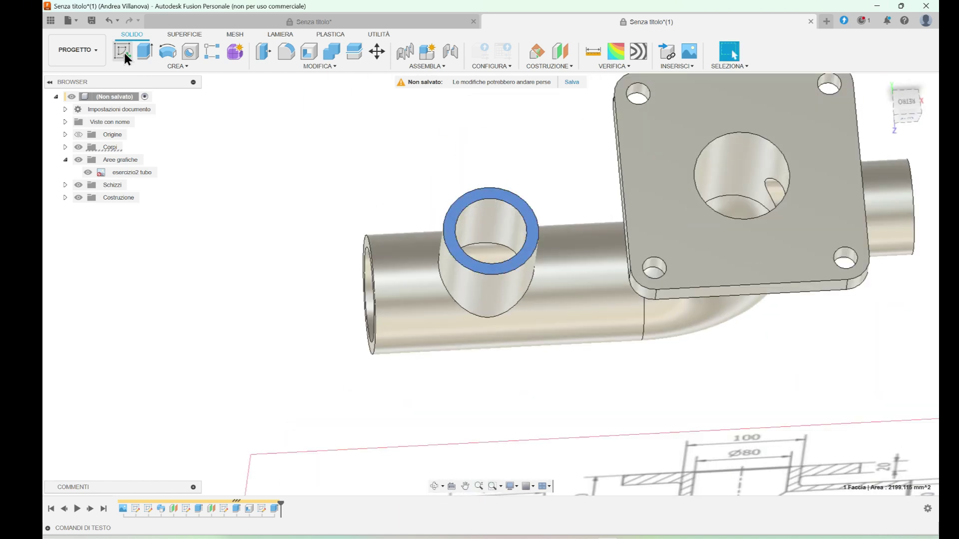
pyautogui.click(124, 56)
pyautogui.scroll(-2, 565, 239)
pyautogui.scroll(2, 562, 230)
pyautogui.press('l')
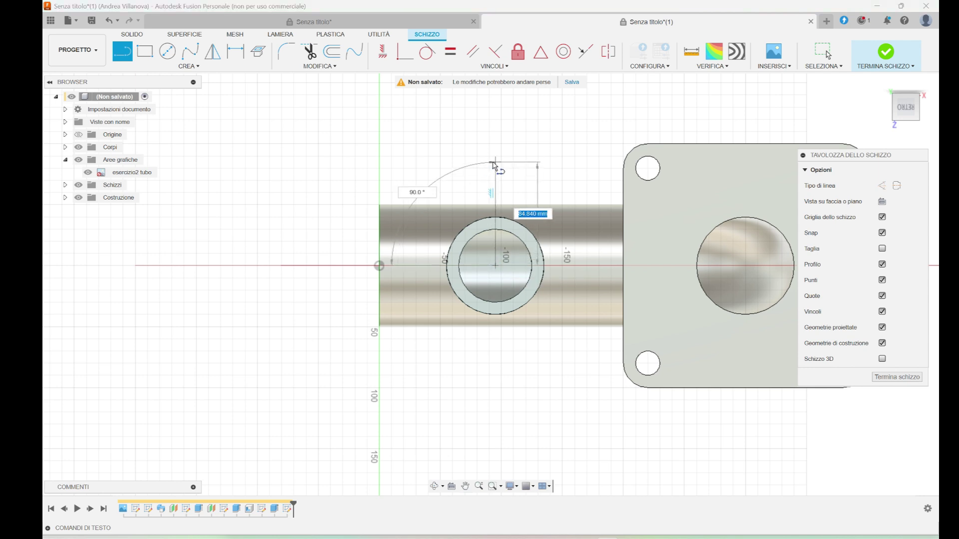
pyautogui.press('Return')
pyautogui.press('Escape')
# - Draw a 20 mm diameter circle centred on the upper end of the 70 mm vertical line
pyautogui.press('c')
pyautogui.click(495, 180)
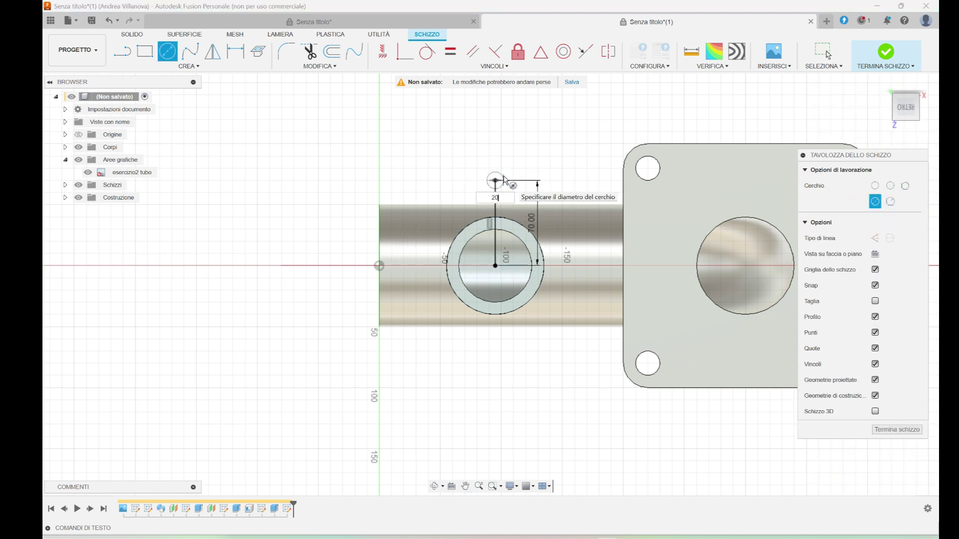
pyautogui.write('20')
pyautogui.press('Return')
pyautogui.press('Escape')
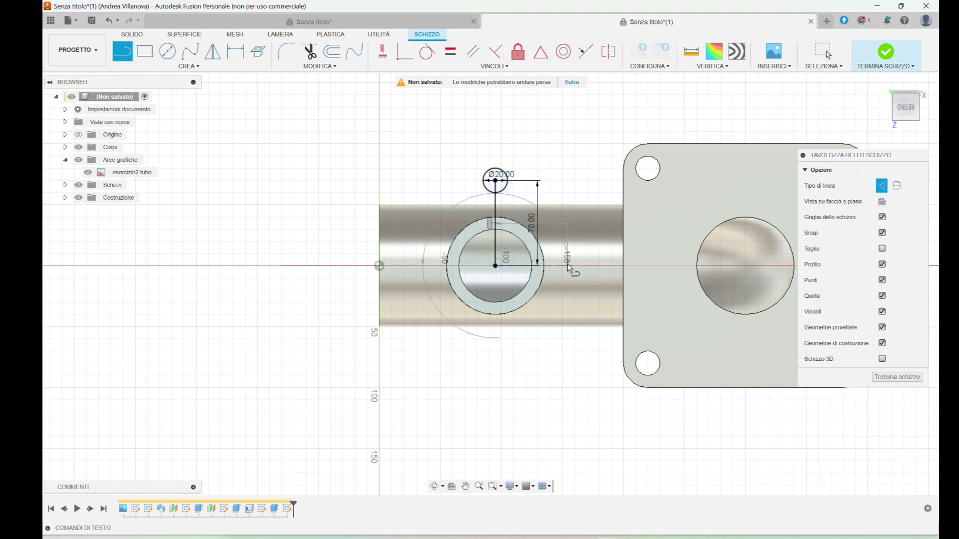
# - Examine the reference drawing for the outline radii of the two-hole oval flange, and return to the sketch plane view
pyautogui.keyDown('shift'); pyautogui.moveTo(584, 352); pyautogui.dragTo(584, 326, button='middle'); pyautogui.keyUp('shift')
pyautogui.scroll(-5, 585, 327)
pyautogui.moveTo(589, 399); pyautogui.dragTo(505, 269, button='middle')
pyautogui.moveTo(561, 434); pyautogui.dragTo(541, 319, button='middle')
pyautogui.scroll(6, 567, 343)
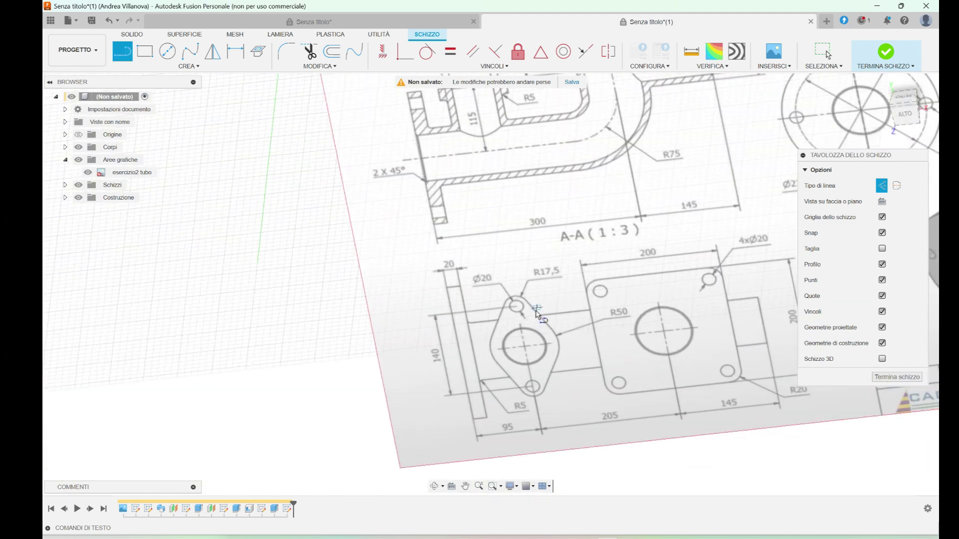
pyautogui.scroll(-1, 566, 352)
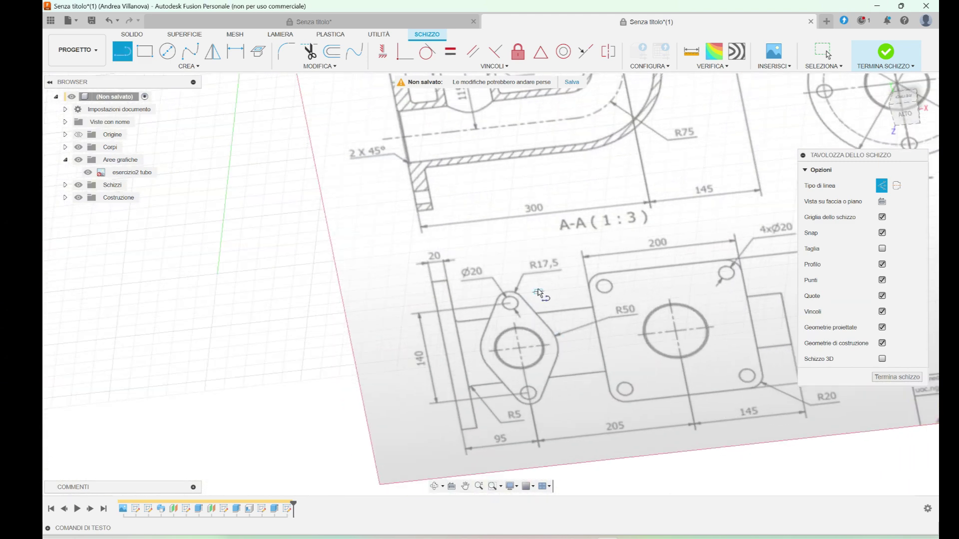
pyautogui.scroll(-5, 535, 280)
pyautogui.click(882, 201)
pyautogui.scroll(6, 528, 287)
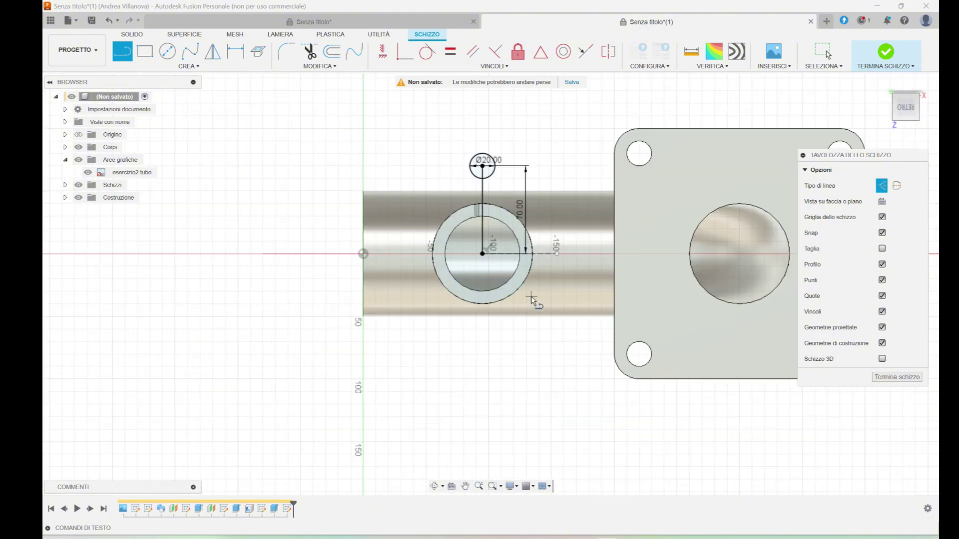
# - Draw a 100 mm diameter circle centred on the short upright branch
pyautogui.press('c')
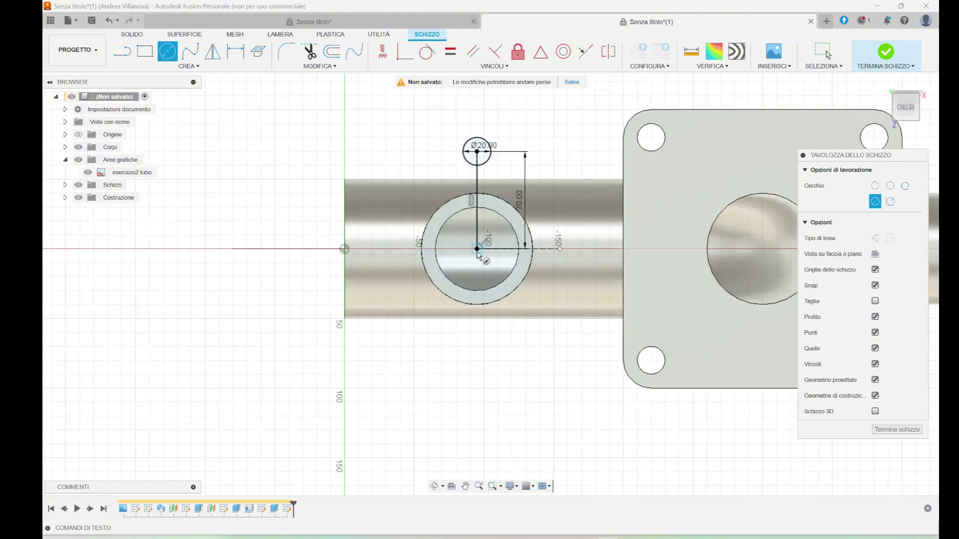
pyautogui.write('100')
pyautogui.press('Return')
# - Draw a circle concentric with the 20 mm bolt hole, with its diameter set to 17.5*2
pyautogui.scroll(3, 496, 133)
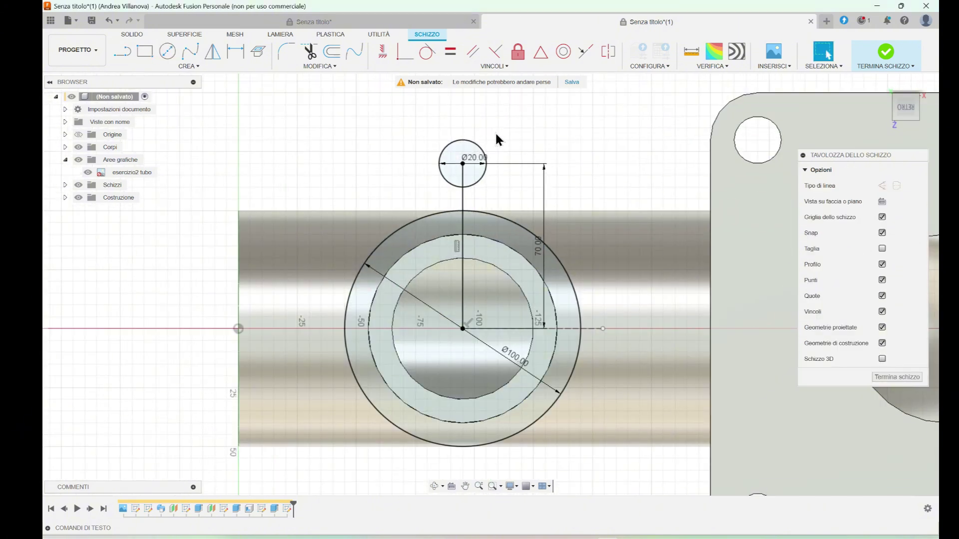
pyautogui.click(463, 163)
pyautogui.write('17.5*2')
pyautogui.press('Return')
pyautogui.press('Escape')
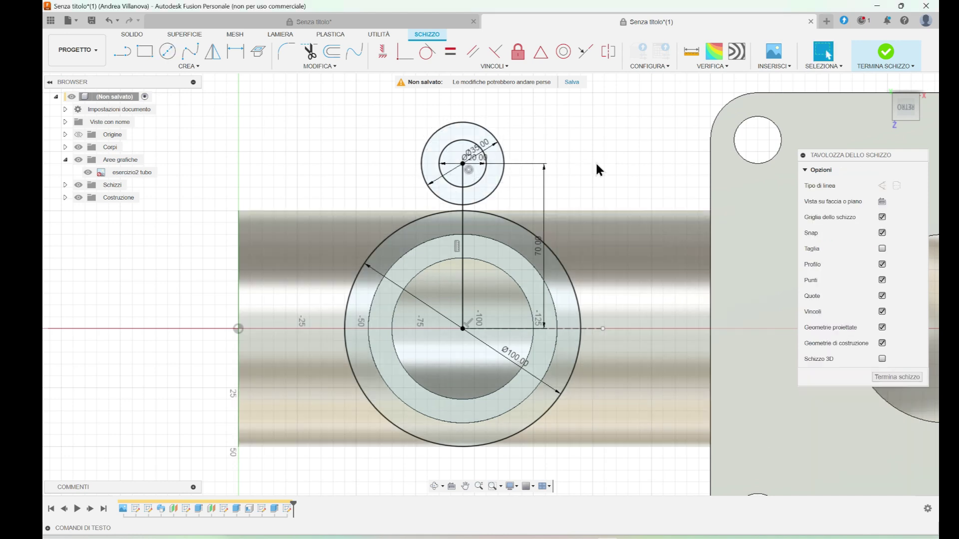
# - Draw a line tangent to the 35 mm and 100 mm circles, and mirror it across the vertical line
pyautogui.doubleClick(566, 270)
pyautogui.scroll(-2, 554, 304)
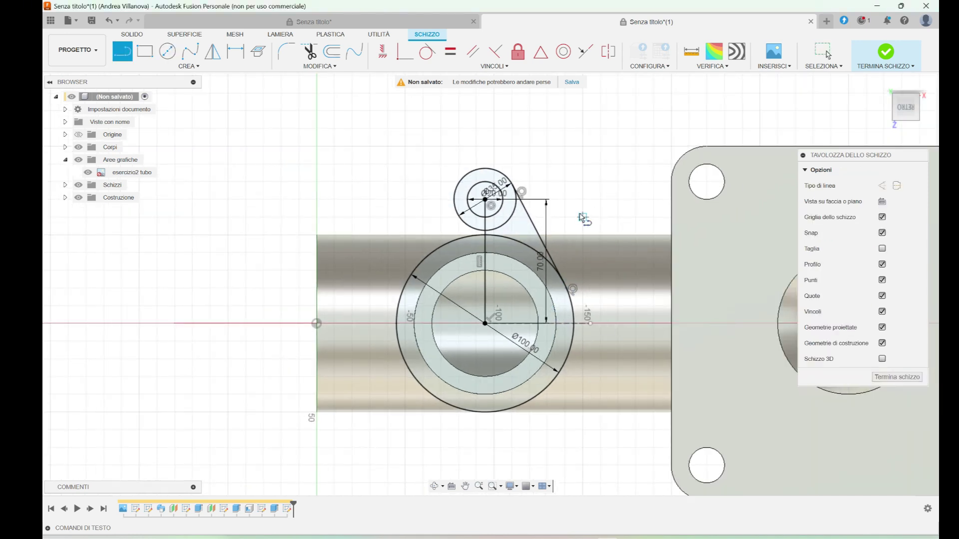
pyautogui.click(213, 51)
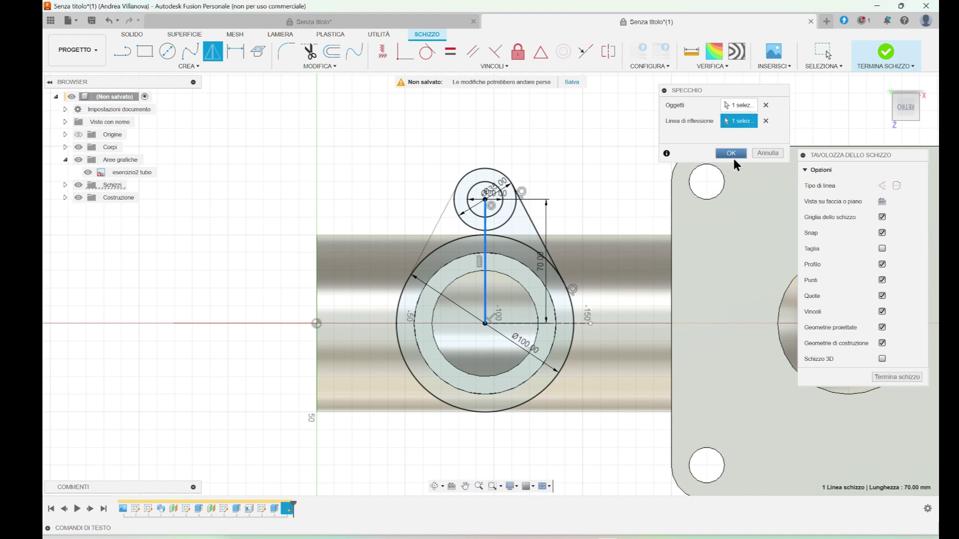
pyautogui.click(733, 158)
# - Mirror the two tangent lines and the bolt-hole circles across the horizontal centreline
pyautogui.click(213, 51)
pyautogui.click(512, 186)
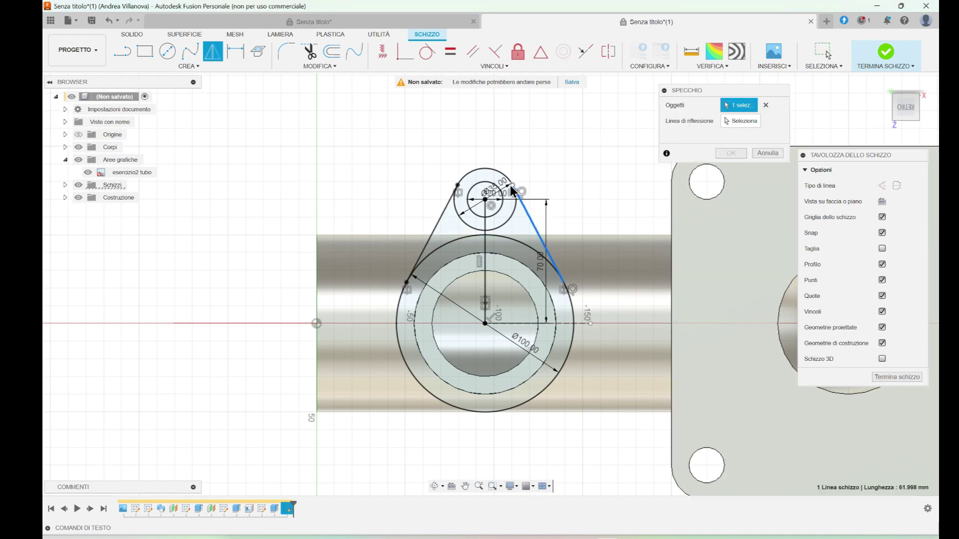
pyautogui.click(582, 322)
pyautogui.click(731, 153)
# - Switch the 35 mm circle's dimension to a radius and place its label just outside the circle
pyautogui.scroll(3, 474, 131)
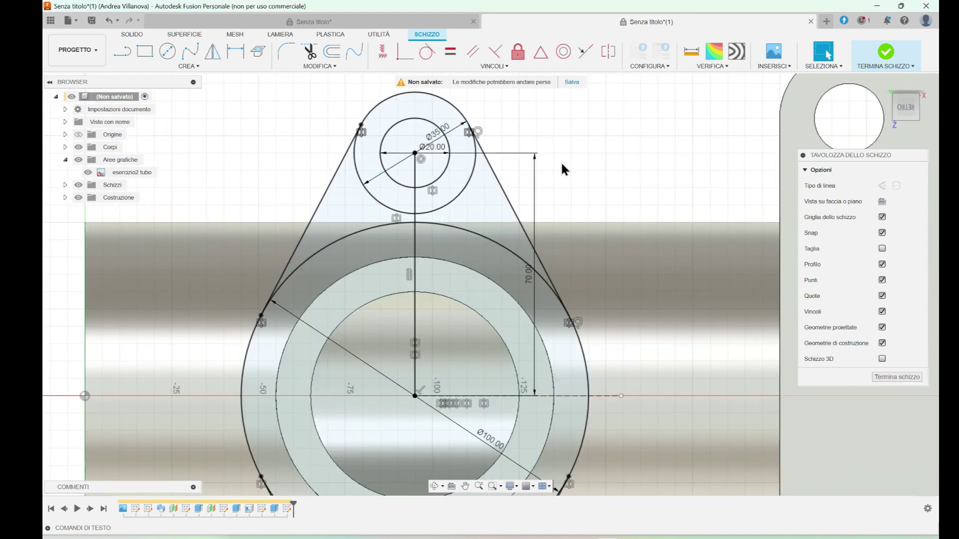
pyautogui.rightClick(446, 127)
pyautogui.click(462, 237)
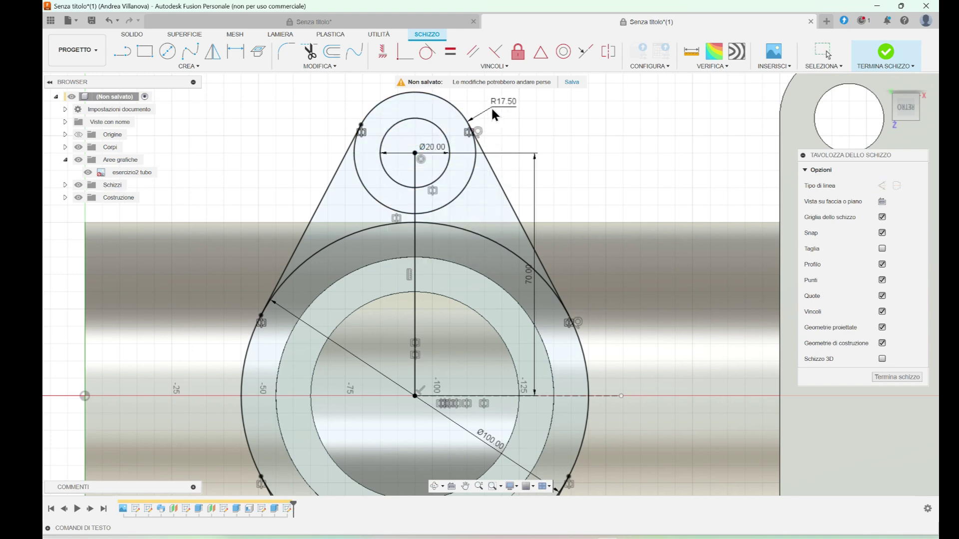
pyautogui.moveTo(492, 109); pyautogui.dragTo(495, 98)
# - Check the oval flange against the reference drawing and switch the 100 mm circle's dimension to a radius
pyautogui.scroll(-3, 558, 270)
pyautogui.moveTo(603, 296); pyautogui.dragTo(605, 337, button='middle')
pyautogui.scroll(-6, 606, 336)
pyautogui.moveTo(662, 466)
pyautogui.mouseDown(button='middle')
pyautogui.moveTo(568, 368)
pyautogui.moveTo(545, 301)
pyautogui.moveTo(597, 367)
pyautogui.mouseUp(button='middle')
pyautogui.scroll(3, 529, 390)
pyautogui.scroll(-3, 578, 310)
pyautogui.click(882, 202)
pyautogui.scroll(7, 560, 306)
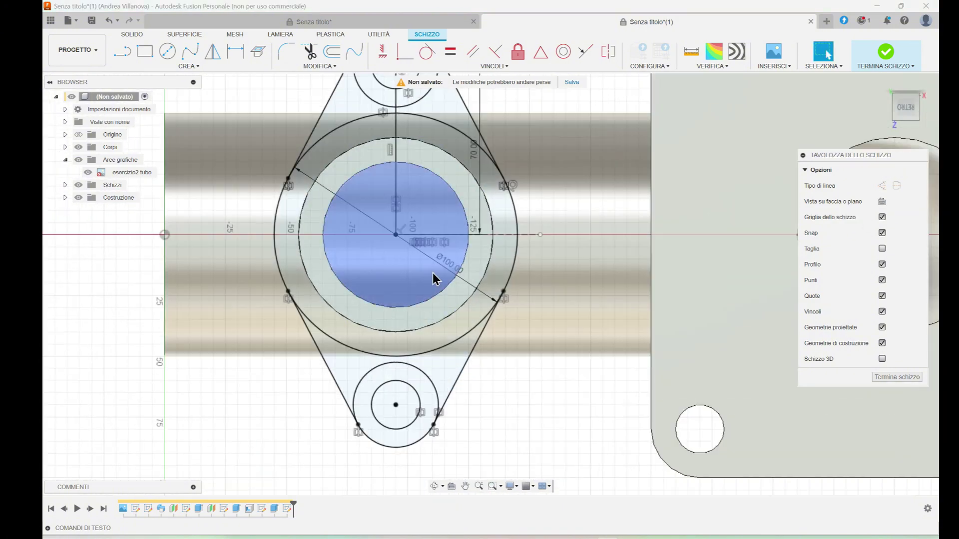
pyautogui.rightClick(537, 306)
pyautogui.click(544, 390)
# - Examine the reference drawing's section and flange views for the oval flange's thickness, and return to the sketch
pyautogui.scroll(-4, 550, 393)
pyautogui.keyDown('shift'); pyautogui.moveTo(550, 393); pyautogui.dragTo(552, 320, button='middle'); pyautogui.keyUp('shift')
pyautogui.moveTo(553, 320); pyautogui.dragTo(539, 197, button='middle')
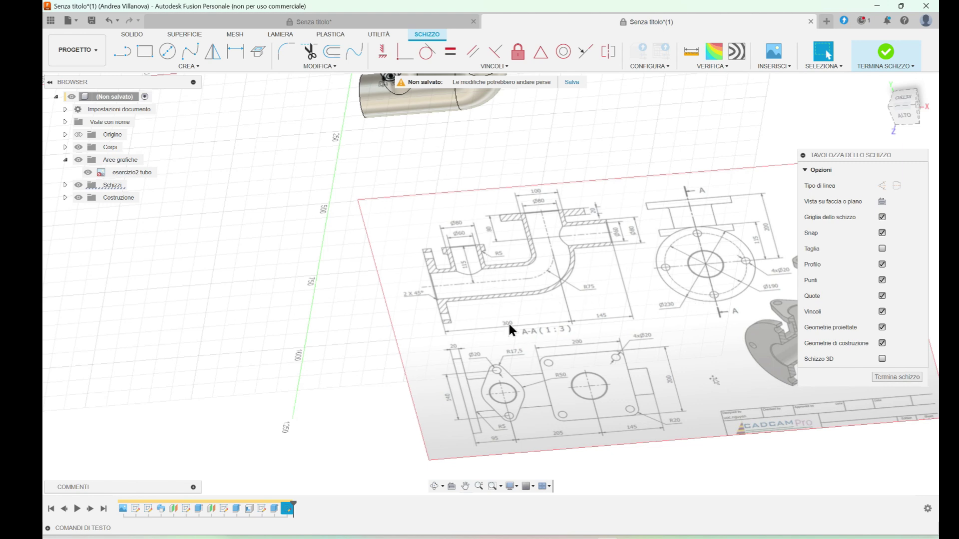
pyautogui.keyDown('shift'); pyautogui.moveTo(508, 321); pyautogui.dragTo(511, 270, button='middle'); pyautogui.keyUp('shift')
pyautogui.moveTo(518, 303); pyautogui.dragTo(510, 290, button='middle')
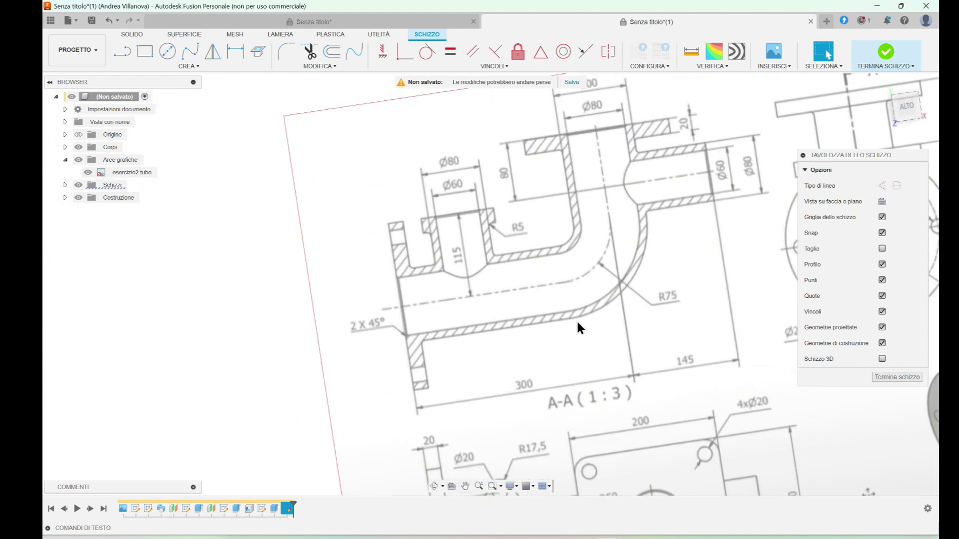
pyautogui.scroll(-6, 578, 324)
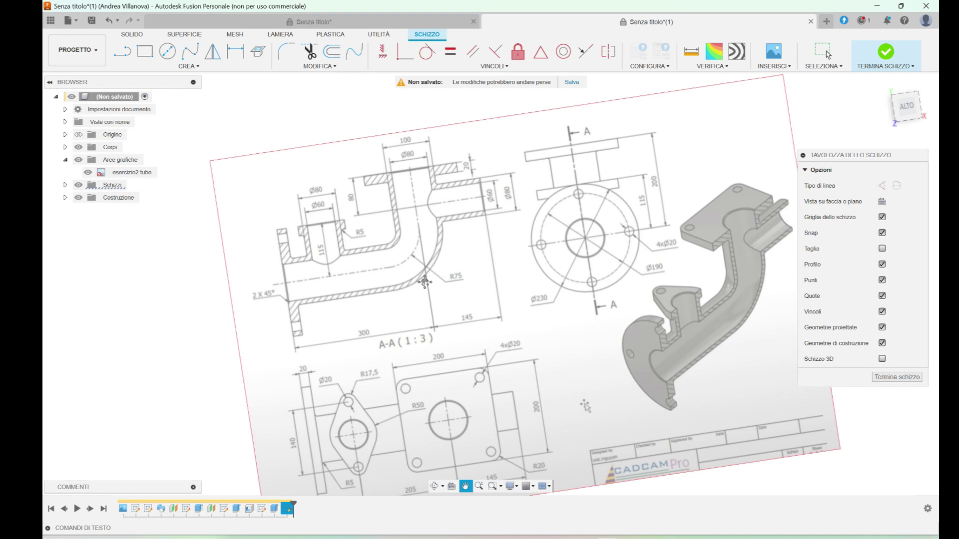
pyautogui.moveTo(425, 282); pyautogui.dragTo(518, 286, button='middle')
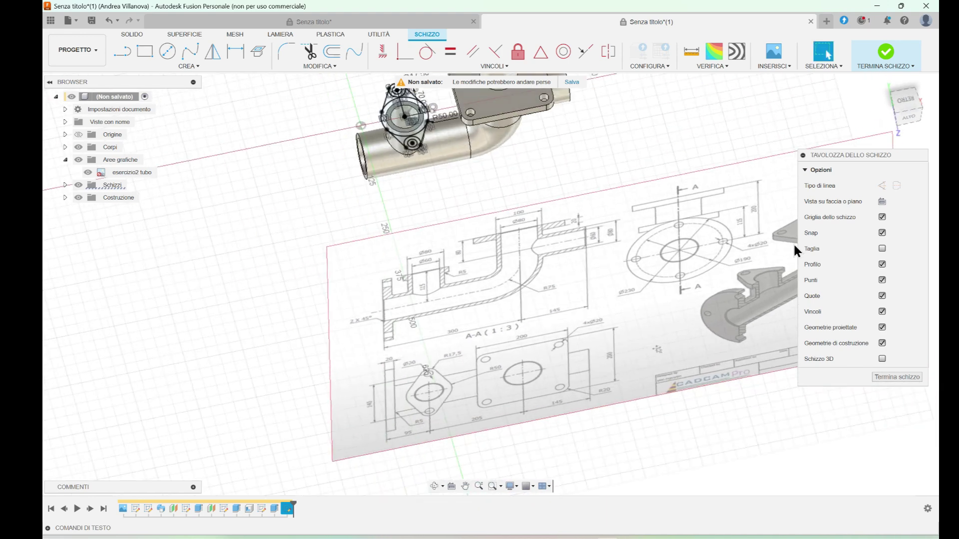
pyautogui.click(882, 201)
pyautogui.scroll(8, 559, 271)
# - Extrude the six oval flange profiles around the short branch by -20 mm, leaving the two bolt holes open
pyautogui.press('e')
pyautogui.click(475, 210)
pyautogui.click(441, 183)
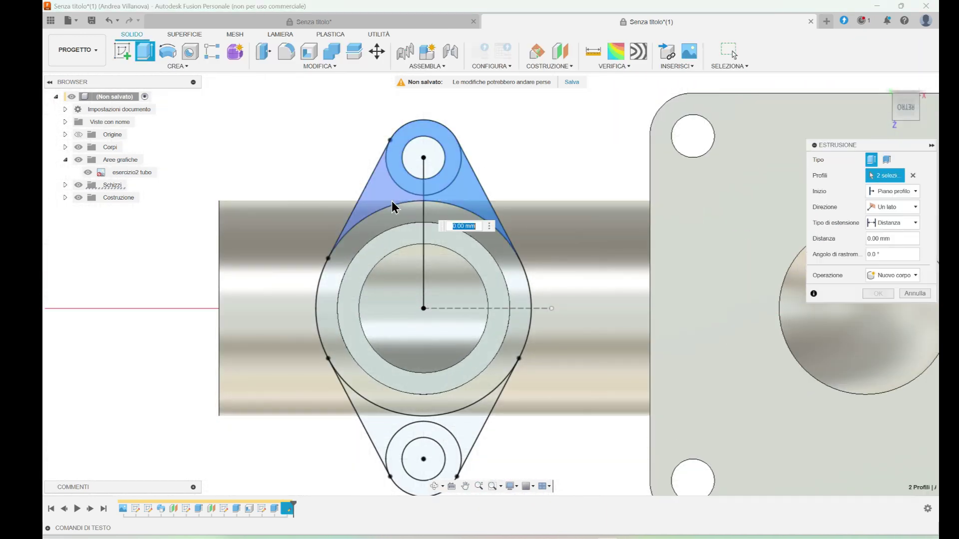
pyautogui.click(392, 201)
pyautogui.click(398, 216)
pyautogui.click(471, 424)
pyautogui.click(452, 449)
pyautogui.keyDown('shift'); pyautogui.moveTo(541, 406); pyautogui.dragTo(627, 233, button='middle'); pyautogui.keyUp('shift')
pyautogui.write('-20')
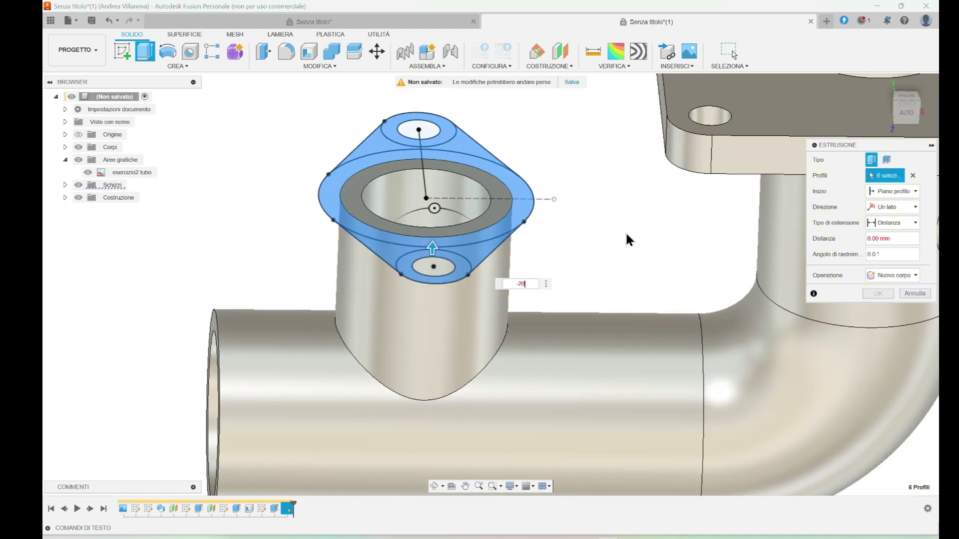
pyautogui.press('Return')
# - Fillet the edge where the short branch meets the oval flange's underside with a 5 mm radius
pyautogui.scroll(-2, 584, 245)
pyautogui.keyDown('shift'); pyautogui.moveTo(574, 250); pyautogui.dragTo(544, 118, button='middle'); pyautogui.keyUp('shift')
pyautogui.press('f')
pyautogui.click(440, 246)
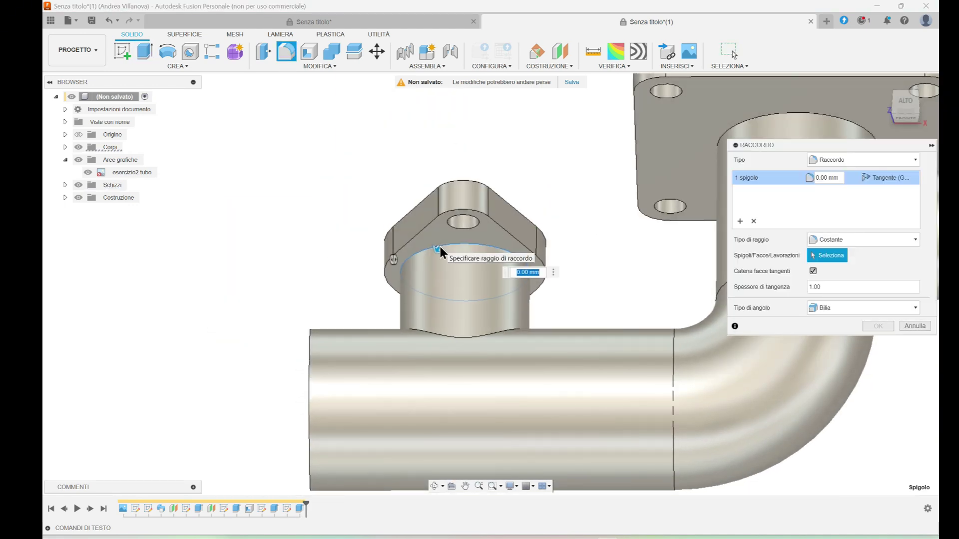
pyautogui.write('5')
pyautogui.press('Return')
# - Examine the reference drawing for the diameters of the round flange on the horizontal pipe's end
pyautogui.scroll(-3, 457, 250)
pyautogui.keyDown('shift'); pyautogui.moveTo(456, 250); pyautogui.dragTo(518, 304, button='middle'); pyautogui.keyUp('shift')
pyautogui.scroll(-3, 518, 304)
pyautogui.scroll(4, 446, 338)
pyautogui.keyDown('shift'); pyautogui.moveTo(446, 338); pyautogui.dragTo(419, 316, button='middle'); pyautogui.keyUp('shift')
pyautogui.scroll(-5, 295, 346)
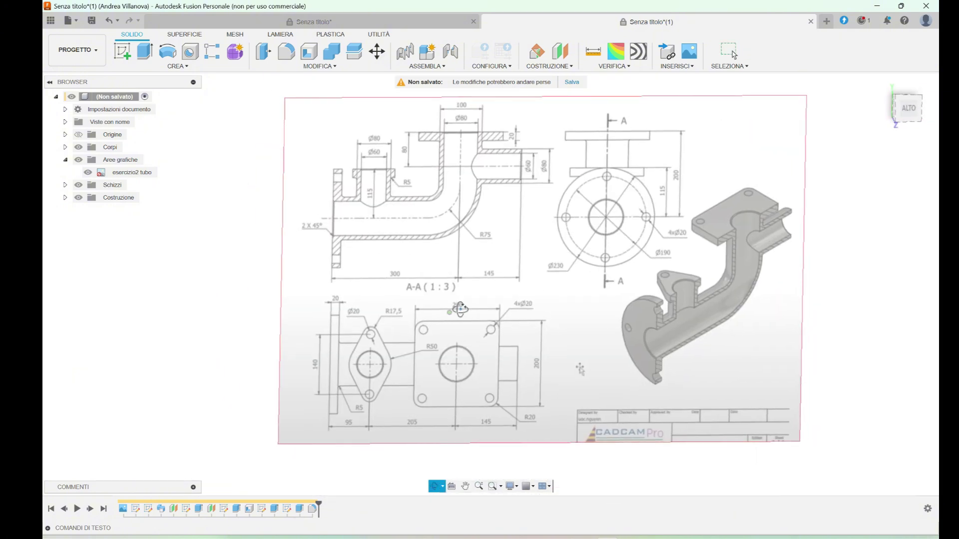
pyautogui.scroll(4, 653, 283)
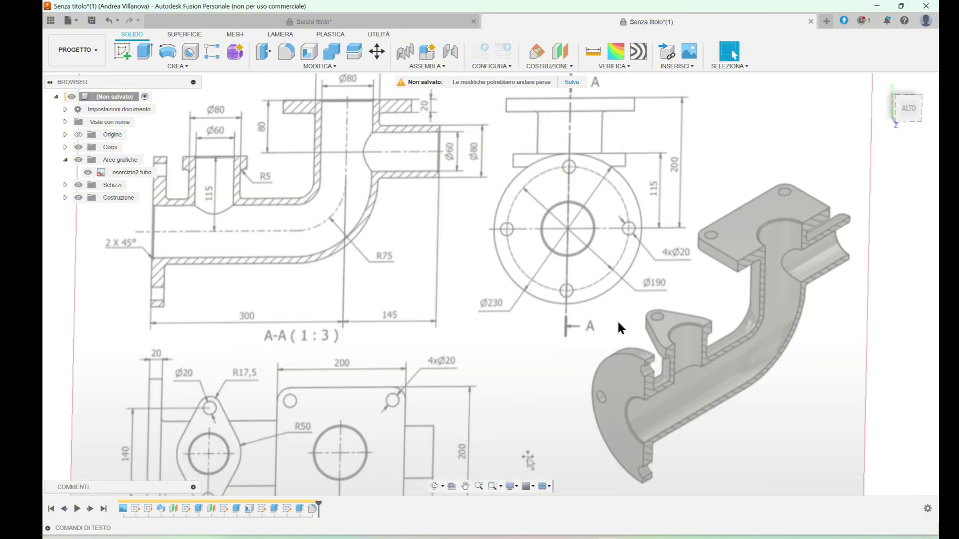
pyautogui.scroll(-6, 477, 300)
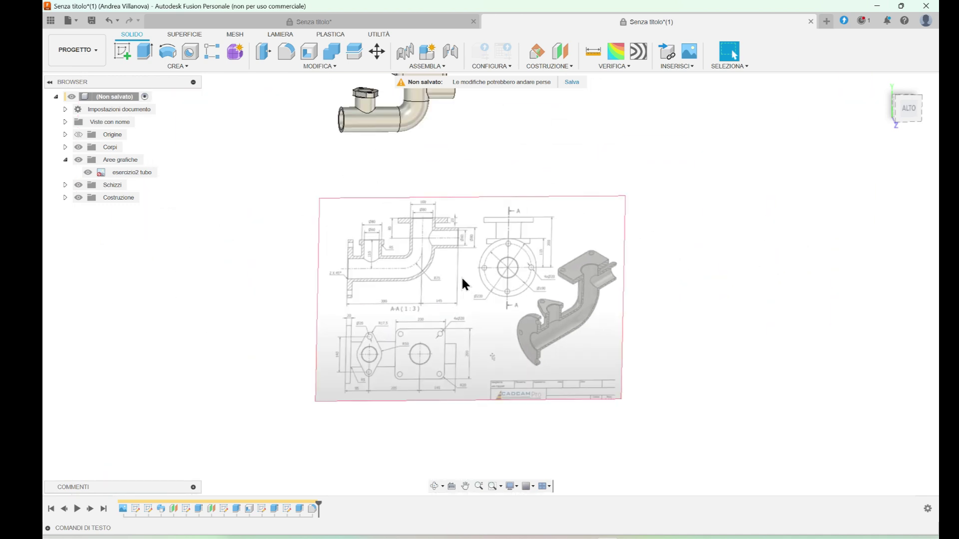
# - Start a sketch on the horizontal pipe's end face and draw a 230 mm diameter circle at its centre
pyautogui.moveTo(463, 280)
pyautogui.keyDown('shift'); pyautogui.mouseDown(button='middle')
pyautogui.moveTo(404, 174)
pyautogui.moveTo(422, 192)
pyautogui.mouseUp(button='middle'); pyautogui.keyUp('shift')
pyautogui.scroll(6, 403, 204)
pyautogui.click(403, 204)
pyautogui.click(123, 52)
pyautogui.click(167, 52)
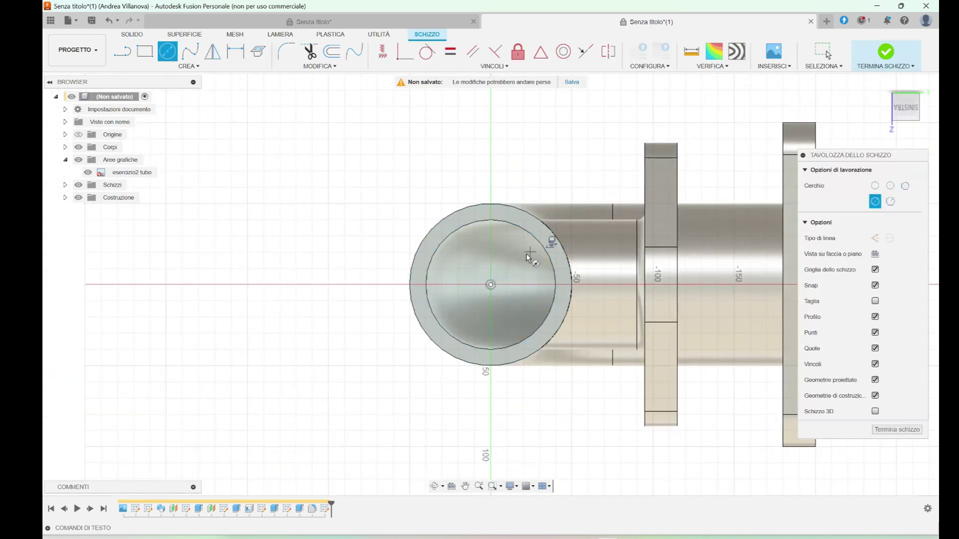
pyautogui.click(490, 285)
pyautogui.write('230')
pyautogui.press('Return')
# - Draw a concentric 190 mm diameter circle and convert it to construction geometry
pyautogui.click(490, 284)
pyautogui.write('190')
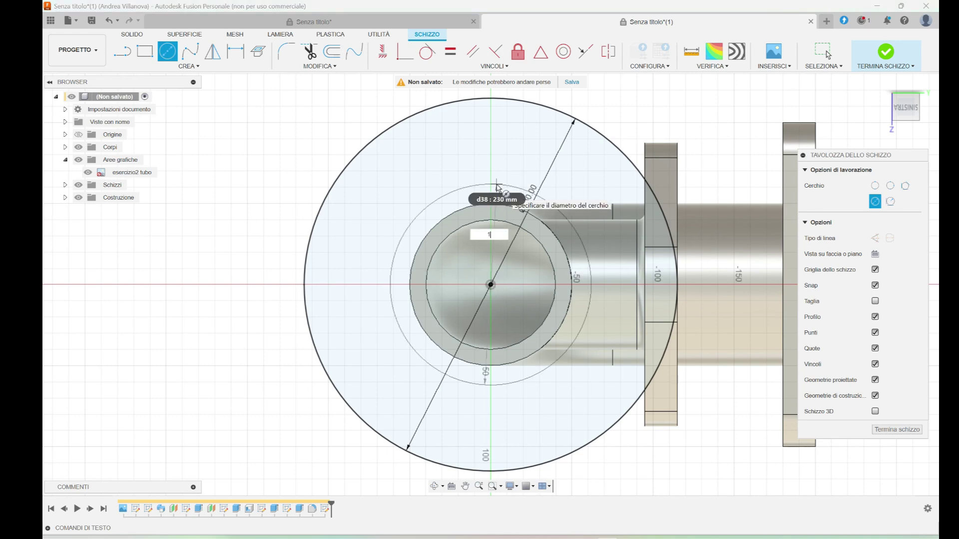
pyautogui.press('Return')
pyautogui.press('Escape')
pyautogui.click(428, 144)
pyautogui.press('x')
pyautogui.click(370, 103)
# - Examine the reference drawing for the bolt-hole layout and hole size of the round flange
pyautogui.scroll(-4, 635, 309)
pyautogui.keyDown('shift'); pyautogui.moveTo(636, 312); pyautogui.dragTo(382, 388, button='middle'); pyautogui.keyUp('shift')
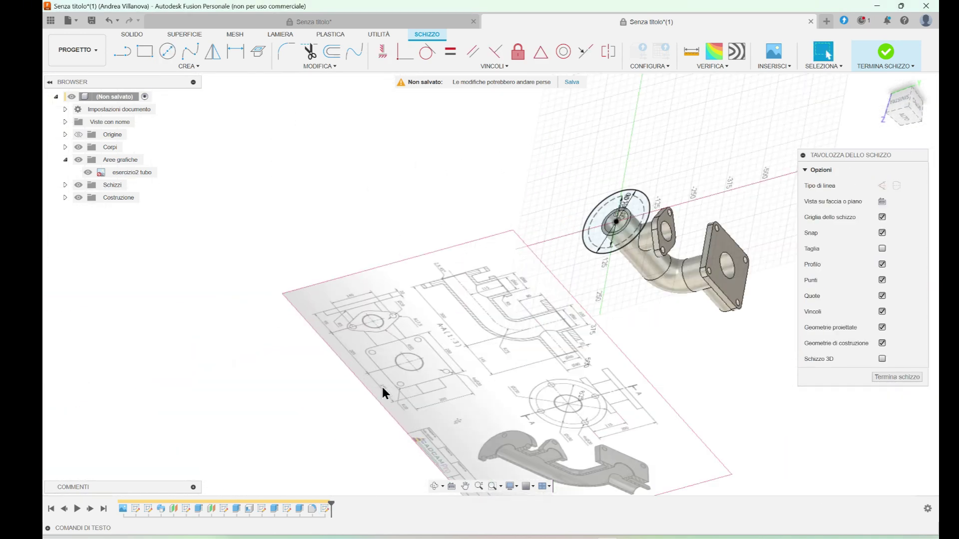
pyautogui.scroll(3, 382, 387)
pyautogui.moveTo(500, 439); pyautogui.dragTo(366, 316, button='middle')
pyautogui.scroll(2, 550, 275)
pyautogui.keyDown('shift'); pyautogui.moveTo(549, 275); pyautogui.dragTo(571, 425, button='middle'); pyautogui.keyUp('shift')
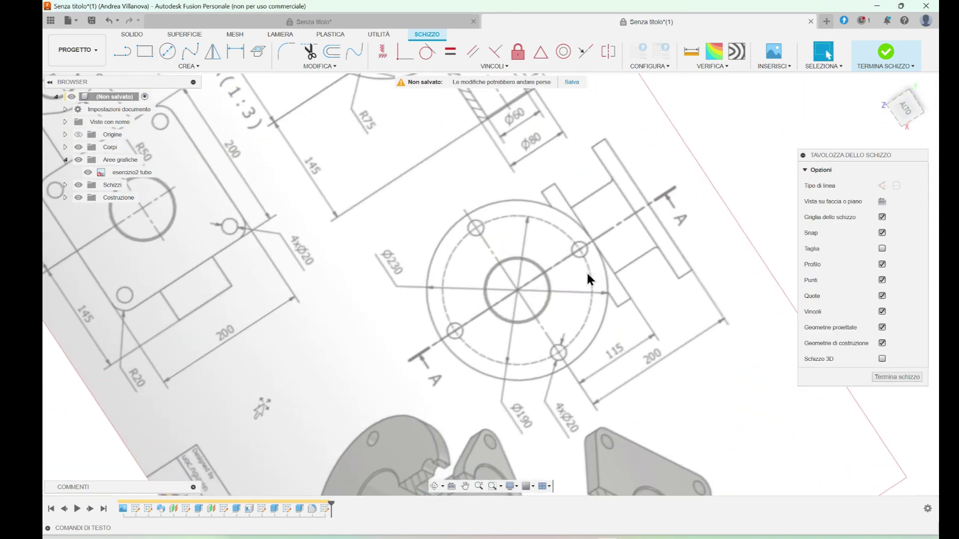
pyautogui.scroll(-5, 591, 228)
pyautogui.keyDown('shift'); pyautogui.moveTo(593, 228); pyautogui.dragTo(528, 193, button='middle'); pyautogui.keyUp('shift')
pyautogui.scroll(6, 484, 283)
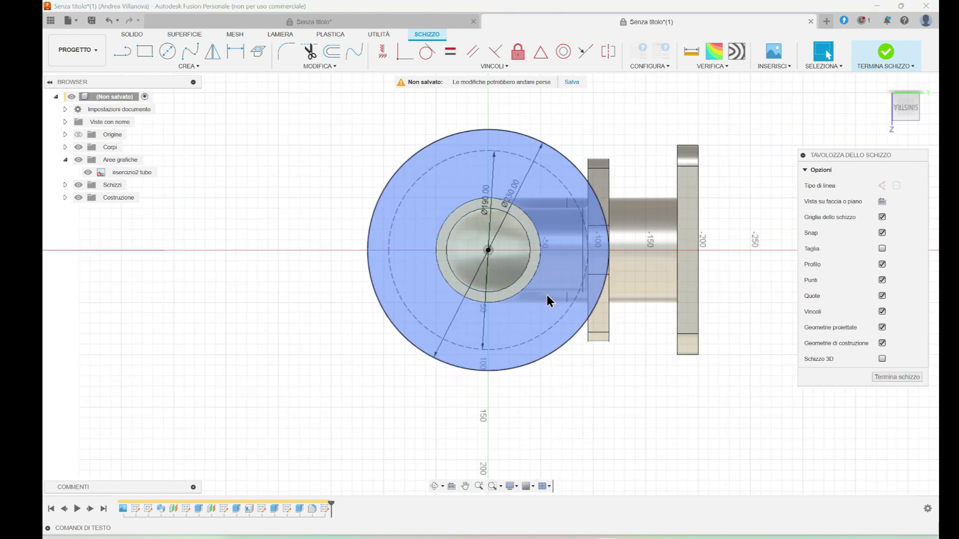
# - Draw a horizontal construction line from the flange centre and a 20 mm circle where it crosses the 190 mm circle
pyautogui.press('l')
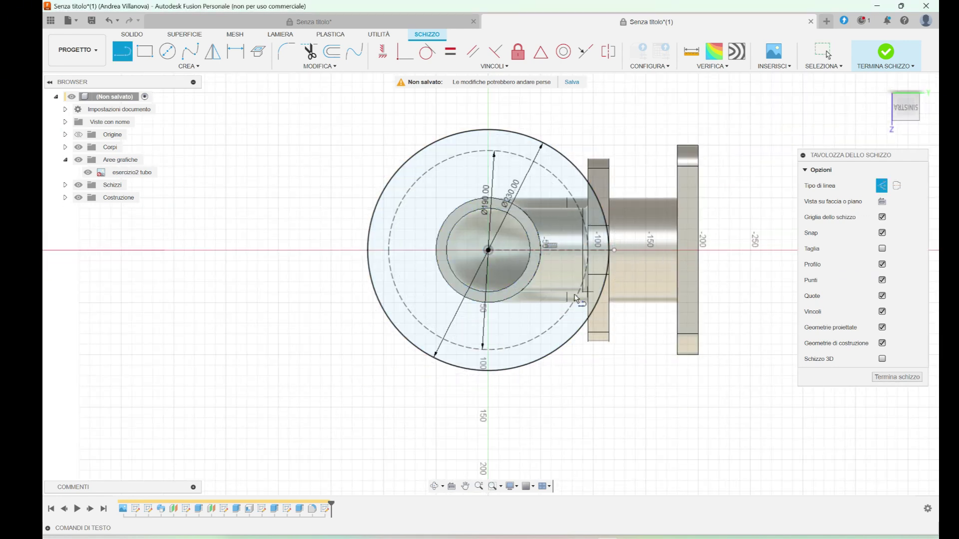
pyautogui.scroll(3, 561, 288)
pyautogui.press('x')
pyautogui.press('c')
pyautogui.click(601, 231)
pyautogui.write('20')
pyautogui.press('Return')
pyautogui.press('Escape')
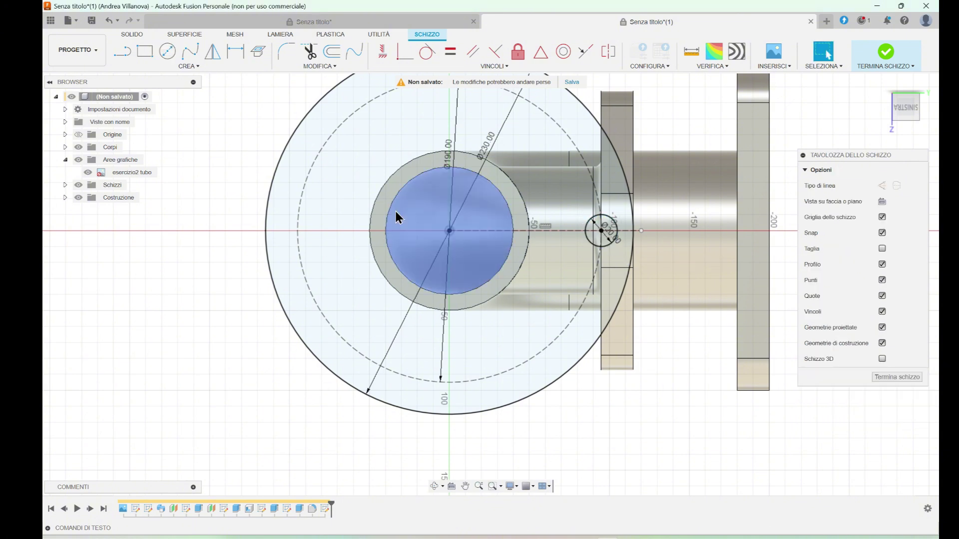
# - Pattern the 20 mm circle around the flange centre to make four evenly spaced holes
pyautogui.click(189, 66)
pyautogui.click(150, 207)
pyautogui.click(591, 220)
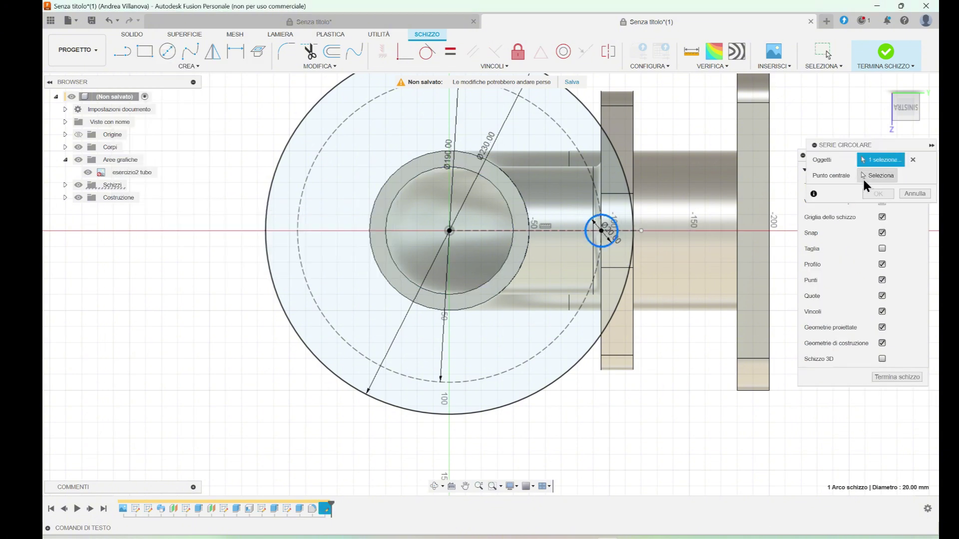
pyautogui.click(449, 231)
pyautogui.click(879, 240)
# - Examine the reference drawing's front and section views to check the round flange's hole layout and thickness
pyautogui.scroll(-3, 653, 364)
pyautogui.moveTo(653, 364)
pyautogui.keyDown('shift'); pyautogui.mouseDown(button='middle')
pyautogui.moveTo(658, 350)
pyautogui.moveTo(650, 355)
pyautogui.mouseUp(button='middle'); pyautogui.keyUp('shift')
pyautogui.scroll(-3, 353, 413)
pyautogui.moveTo(353, 414); pyautogui.dragTo(480, 295, button='middle')
pyautogui.scroll(2, 470, 320)
pyautogui.keyDown('shift'); pyautogui.moveTo(459, 379); pyautogui.dragTo(459, 344, button='middle'); pyautogui.keyUp('shift')
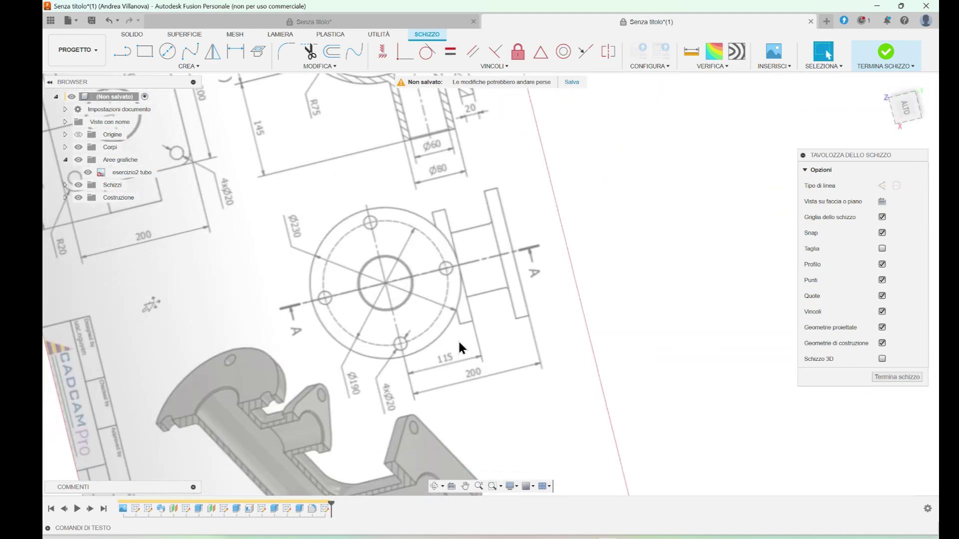
pyautogui.scroll(-4, 336, 204)
pyautogui.moveTo(337, 204); pyautogui.dragTo(424, 374, button='middle')
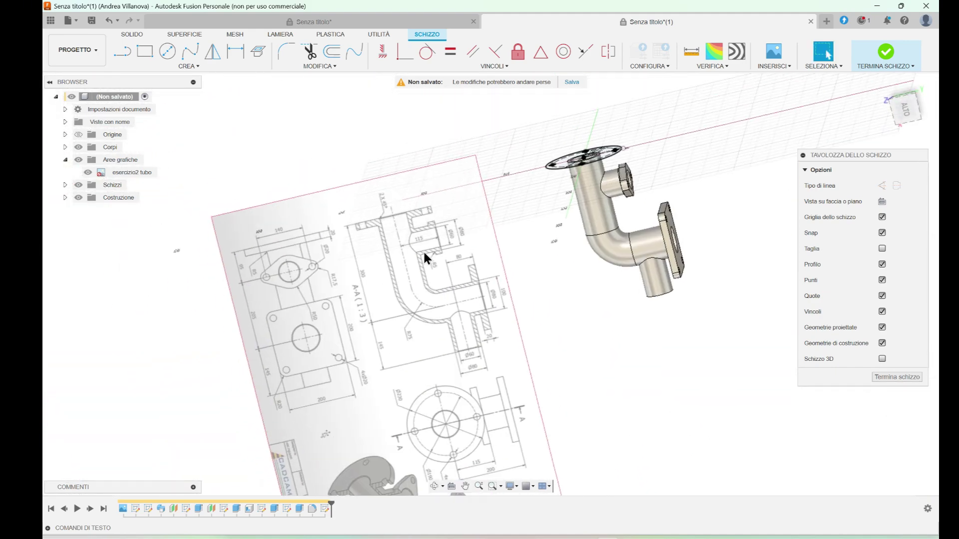
pyautogui.moveTo(393, 265)
pyautogui.keyDown('shift'); pyautogui.mouseDown(button='middle')
pyautogui.moveTo(398, 243)
pyautogui.moveTo(355, 223)
pyautogui.mouseUp(button='middle'); pyautogui.keyUp('shift')
pyautogui.scroll(4, 355, 224)
pyautogui.scroll(-2, 356, 224)
pyautogui.click(882, 201)
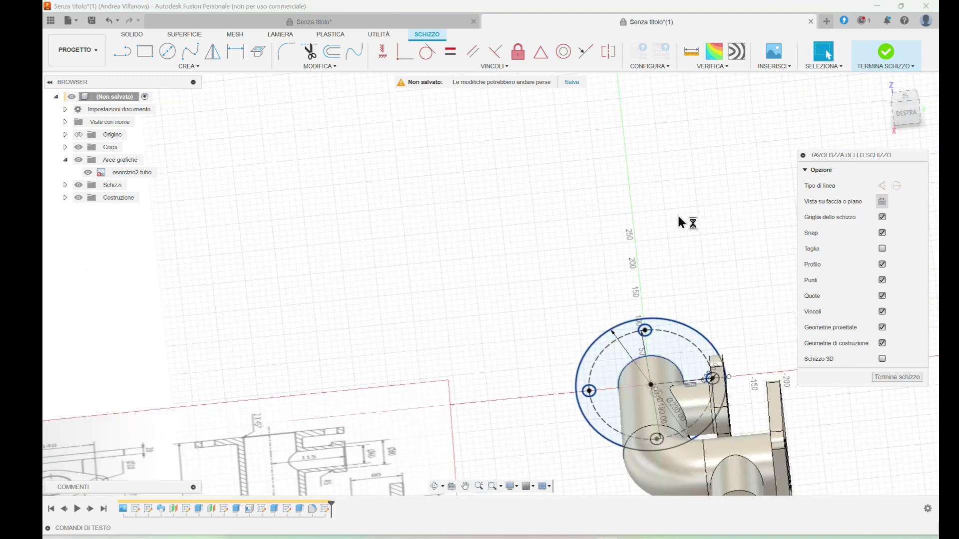
# - Extrude the round flange profile around the horizontal pipe's end, leaving the four bolt holes open
pyautogui.moveTo(572, 292)
pyautogui.keyDown('shift'); pyautogui.mouseDown(button='middle')
pyautogui.moveTo(563, 327)
pyautogui.moveTo(692, 372)
pyautogui.mouseUp(button='middle'); pyautogui.keyUp('shift')
pyautogui.press('e')
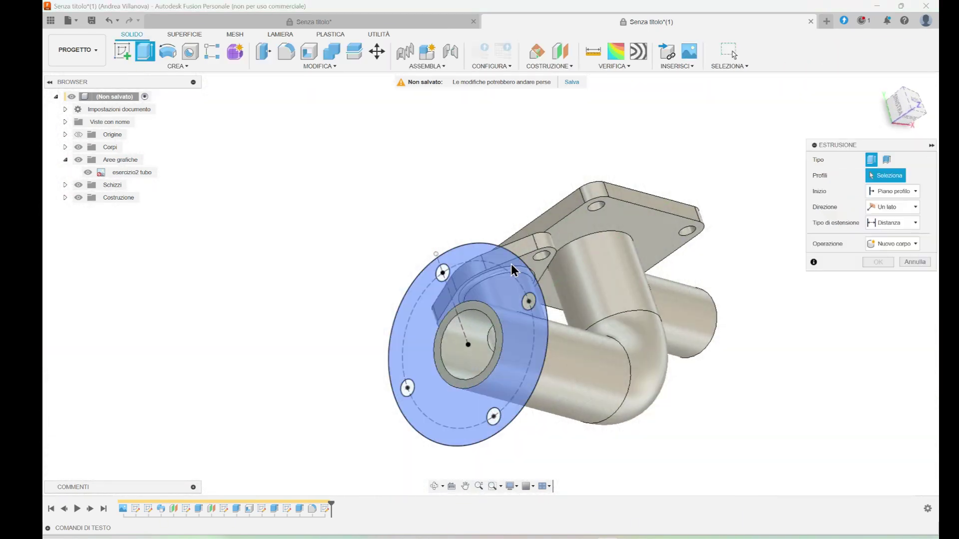
pyautogui.click(512, 265)
pyautogui.press('Escape')
# - Compare the finished pipe elbow with the reference drawing and run a curvature map analysis on its body
pyautogui.keyDown('shift'); pyautogui.moveTo(688, 407); pyautogui.dragTo(637, 310, button='middle'); pyautogui.keyUp('shift')
pyautogui.click(907, 107)
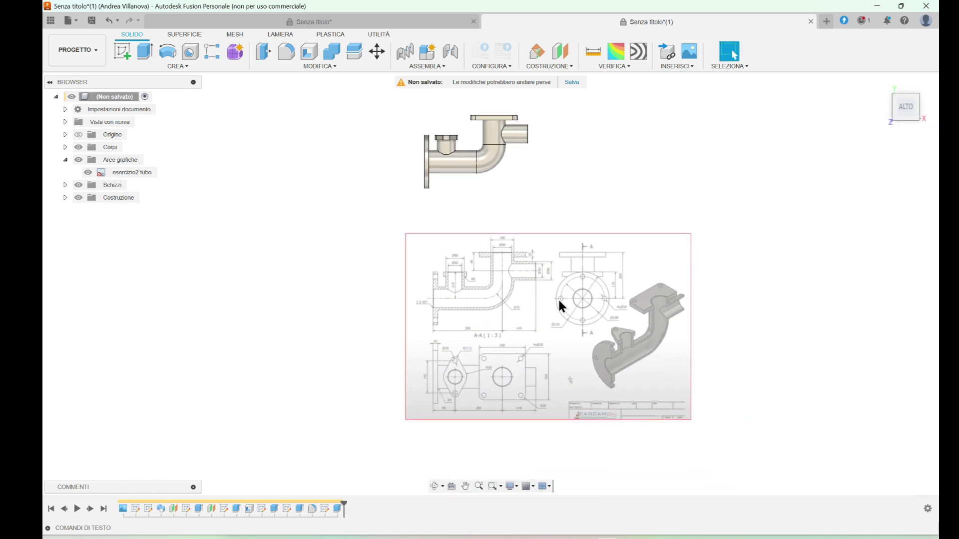
pyautogui.scroll(1, 558, 298)
pyautogui.keyDown('shift'); pyautogui.moveTo(484, 403); pyautogui.dragTo(545, 283, button='middle'); pyautogui.keyUp('shift')
pyautogui.click(614, 66)
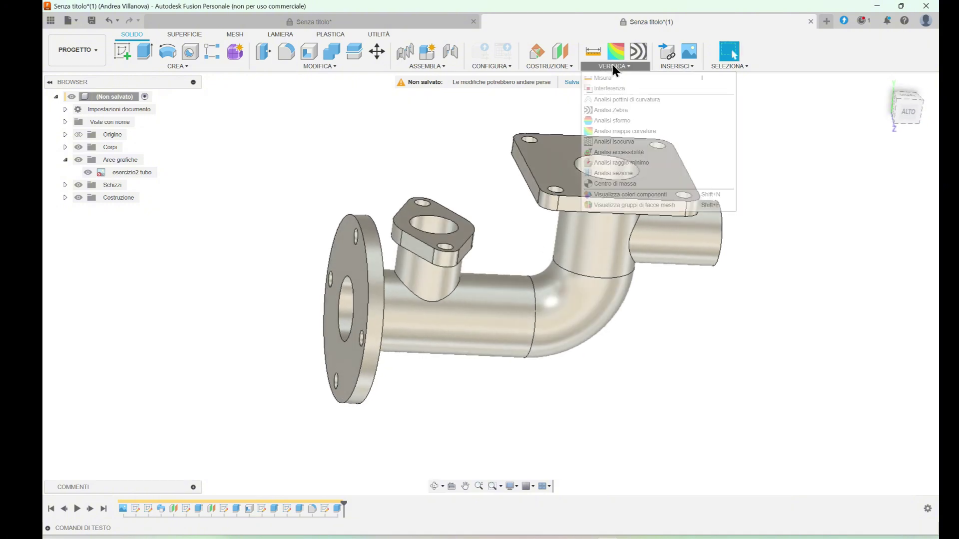
pyautogui.click(640, 131)
pyautogui.click(349, 304)
pyautogui.keyDown('shift'); pyautogui.moveTo(815, 342); pyautogui.dragTo(597, 501, button='middle'); pyautogui.keyUp('shift')
pyautogui.press('Return')
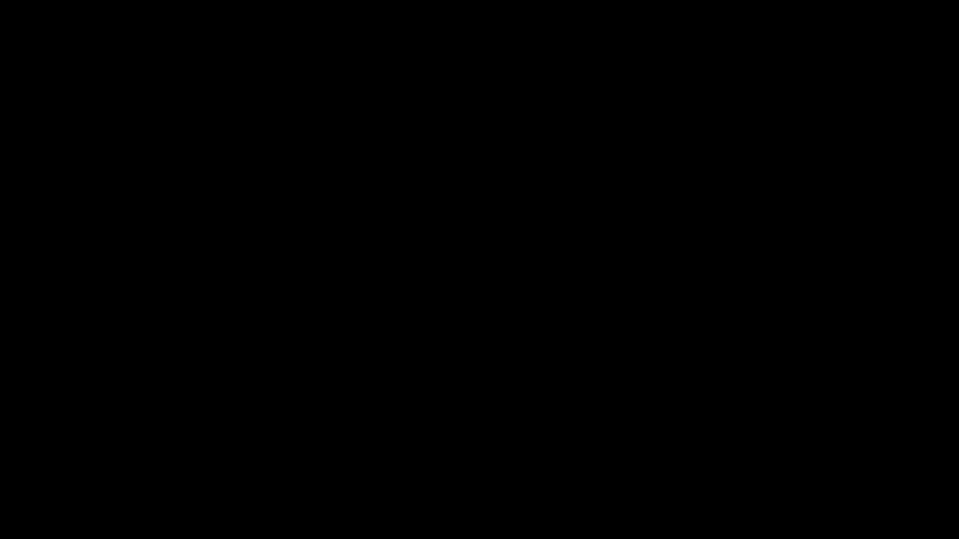